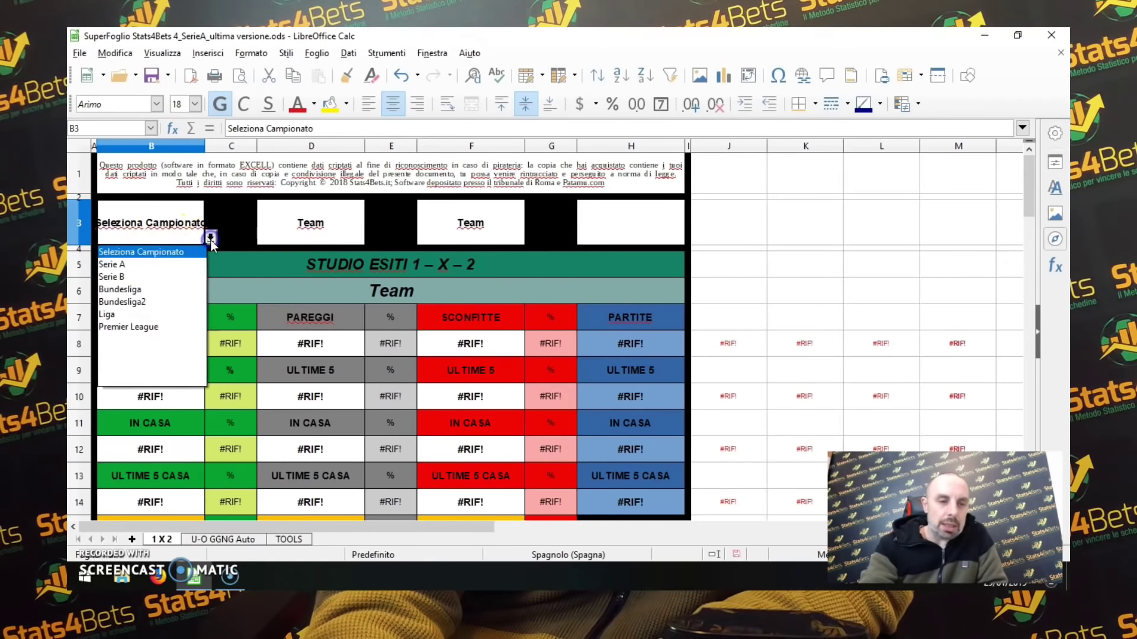
# Set the championship to Serie A and the first team to AS Roma in the 1 X 2 sheet
pyautogui.click(150, 267)
pyautogui.click(329, 227)
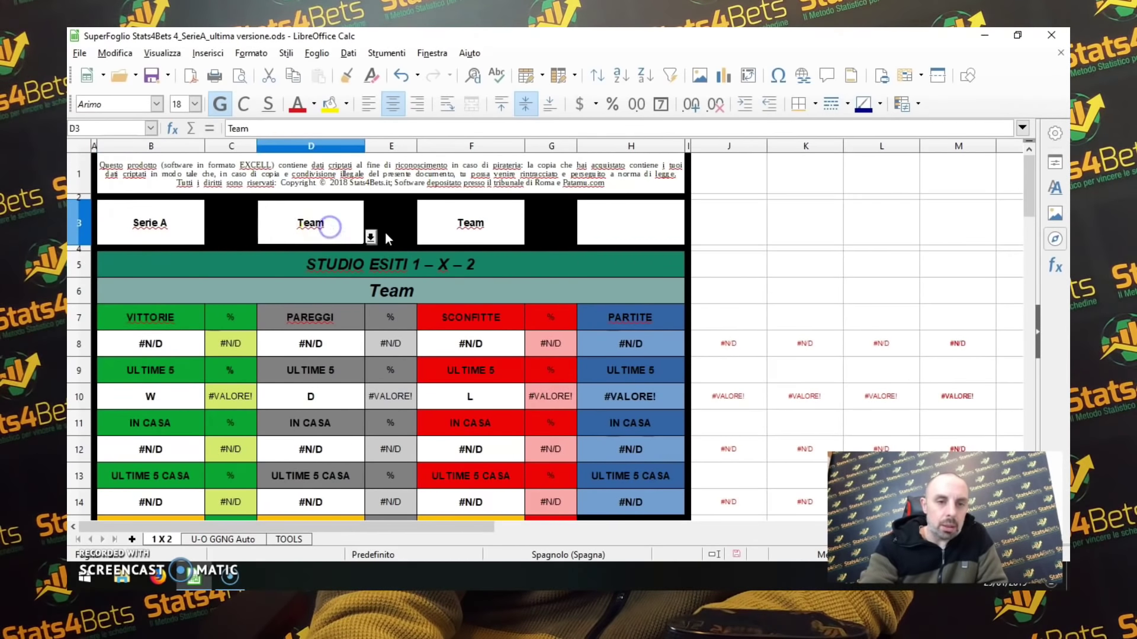
pyautogui.click(370, 237)
pyautogui.click(281, 310)
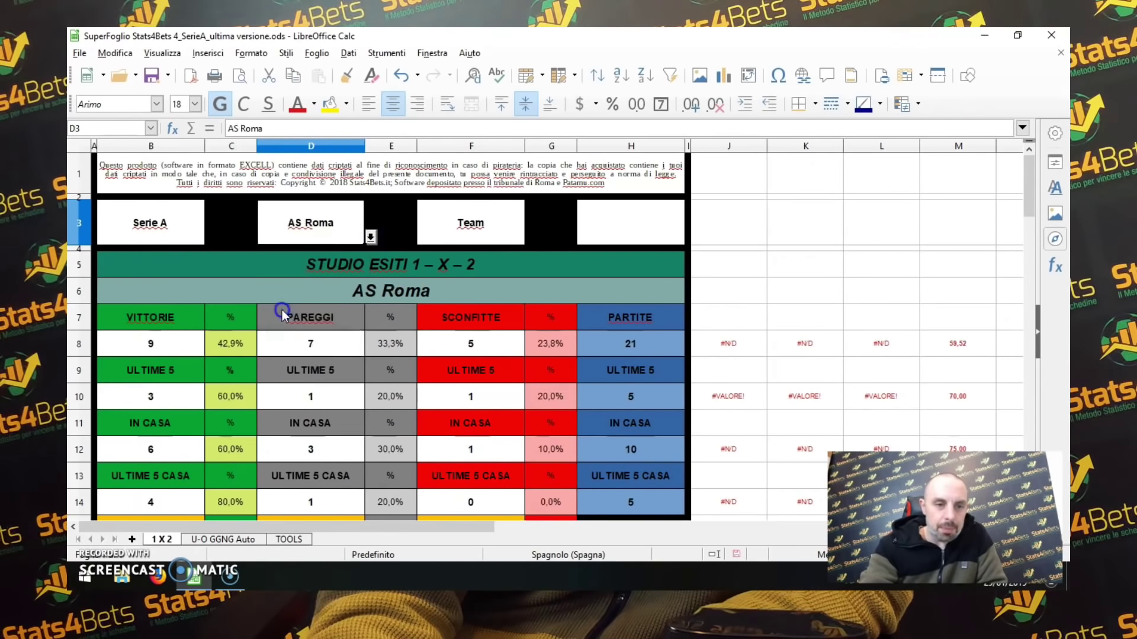
# Choose AC Milan as the second team and look over the match statistics below
pyautogui.click(472, 230)
pyautogui.click(531, 238)
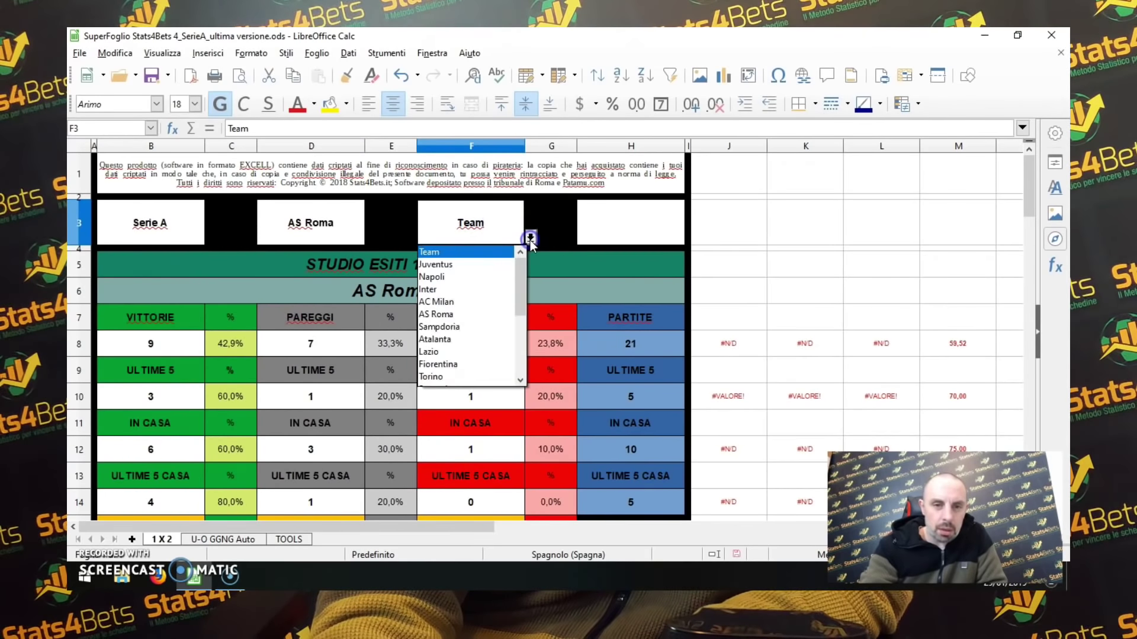
pyautogui.click(442, 302)
pyautogui.scroll(-6, 392, 320)
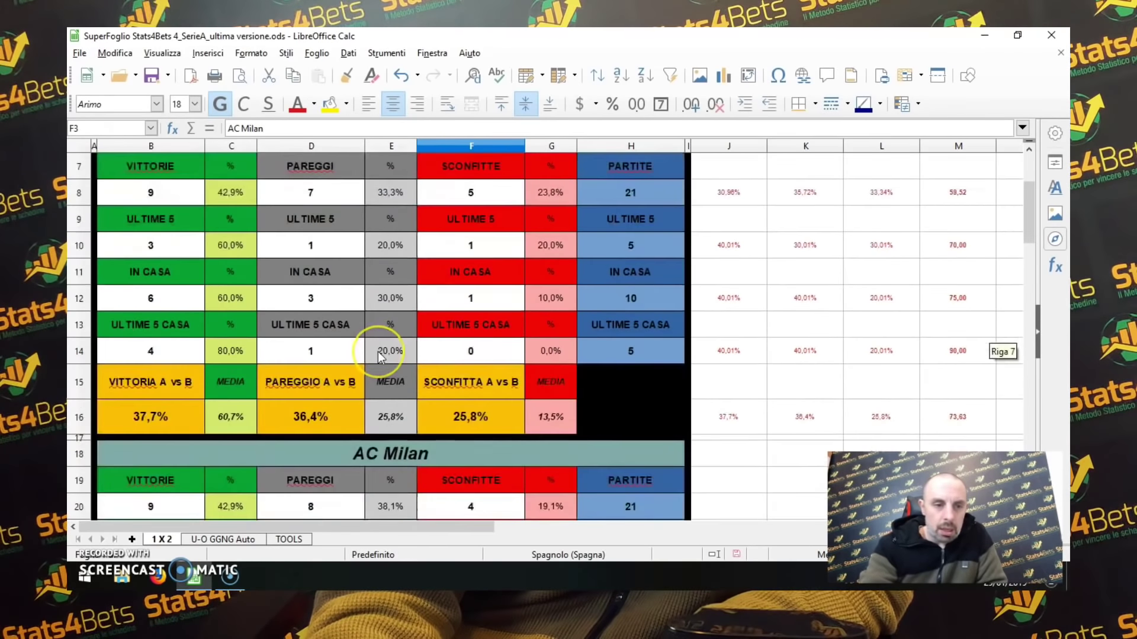
pyautogui.scroll(-2, 378, 352)
pyautogui.scroll(8, 378, 352)
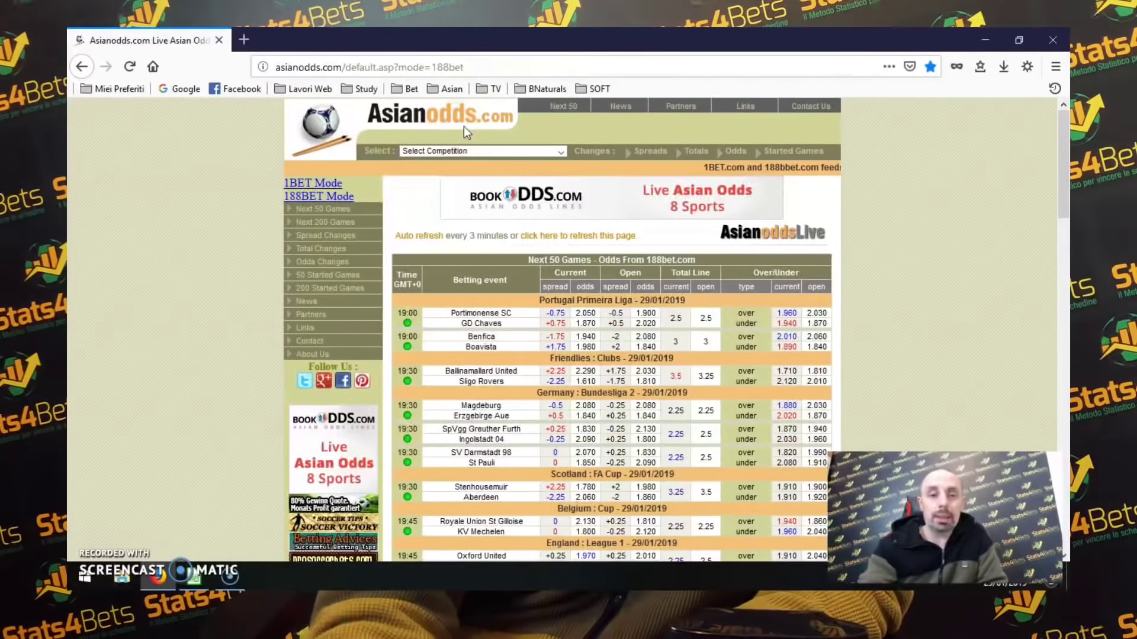
# On Asianodds, choose 188BET mode, open the bookmarked Serie A odds page and look through its matches
pyautogui.click(352, 200)
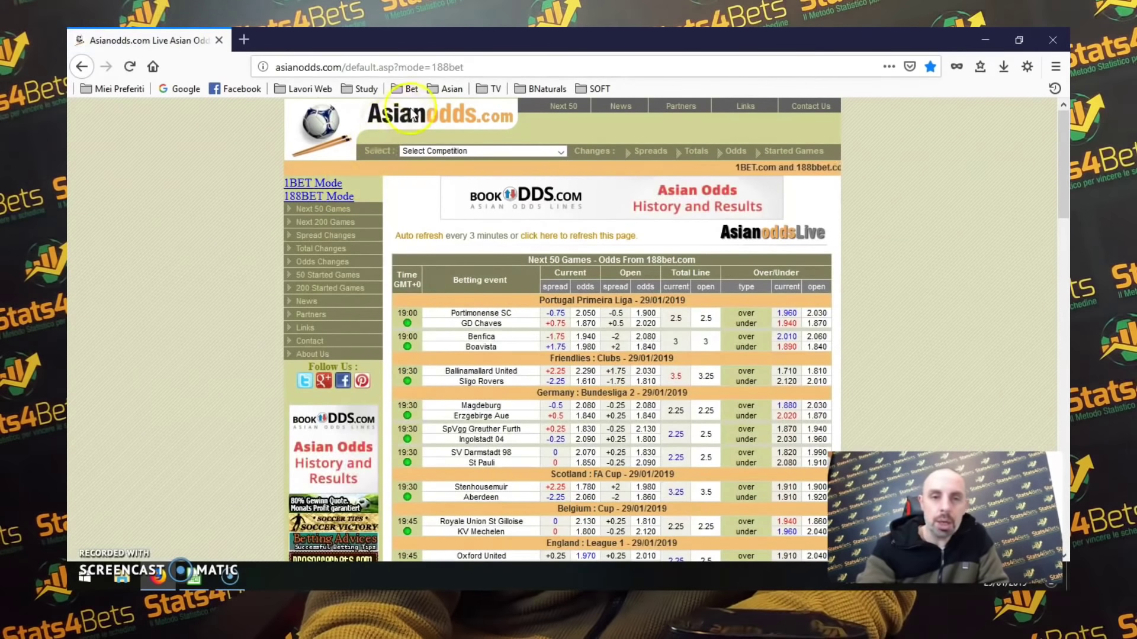
pyautogui.click(445, 89)
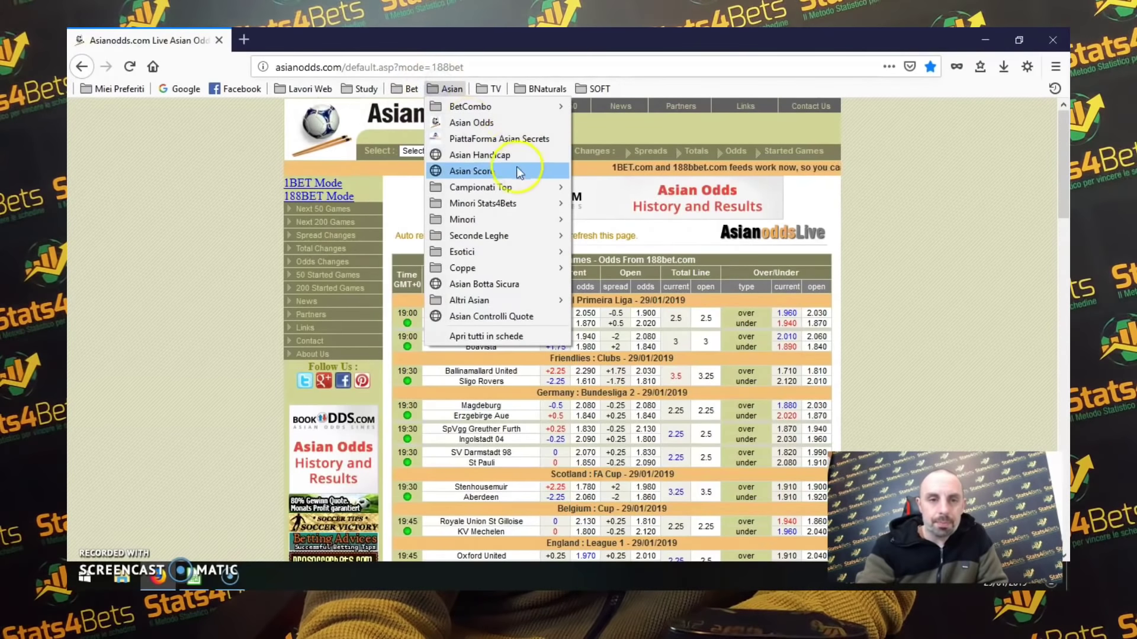
pyautogui.moveTo(509, 188)
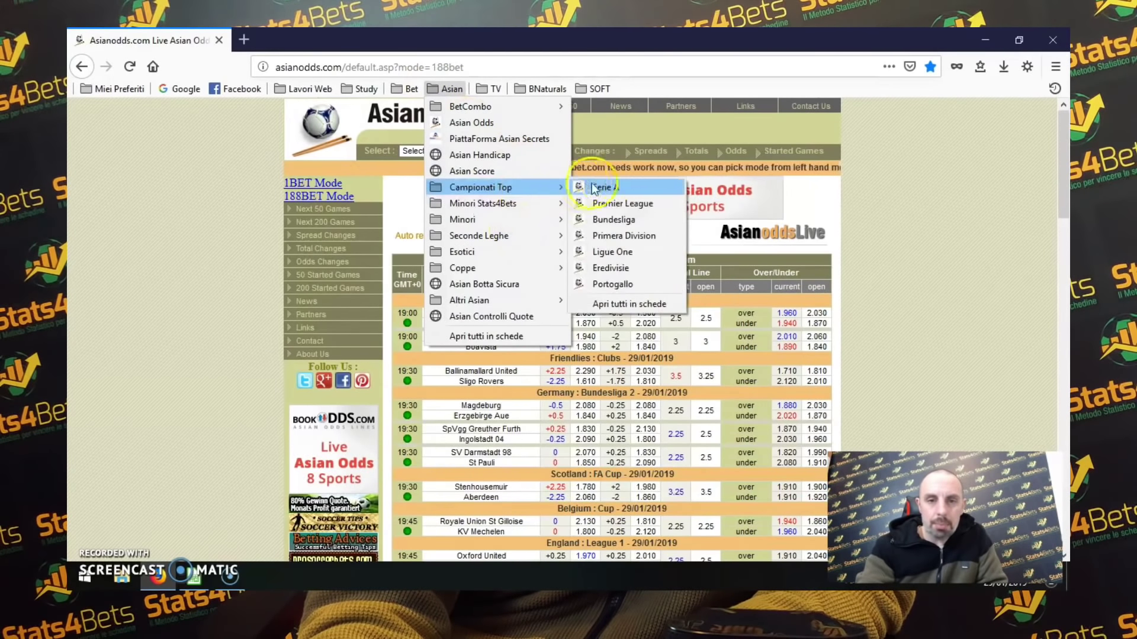
pyautogui.click(610, 188)
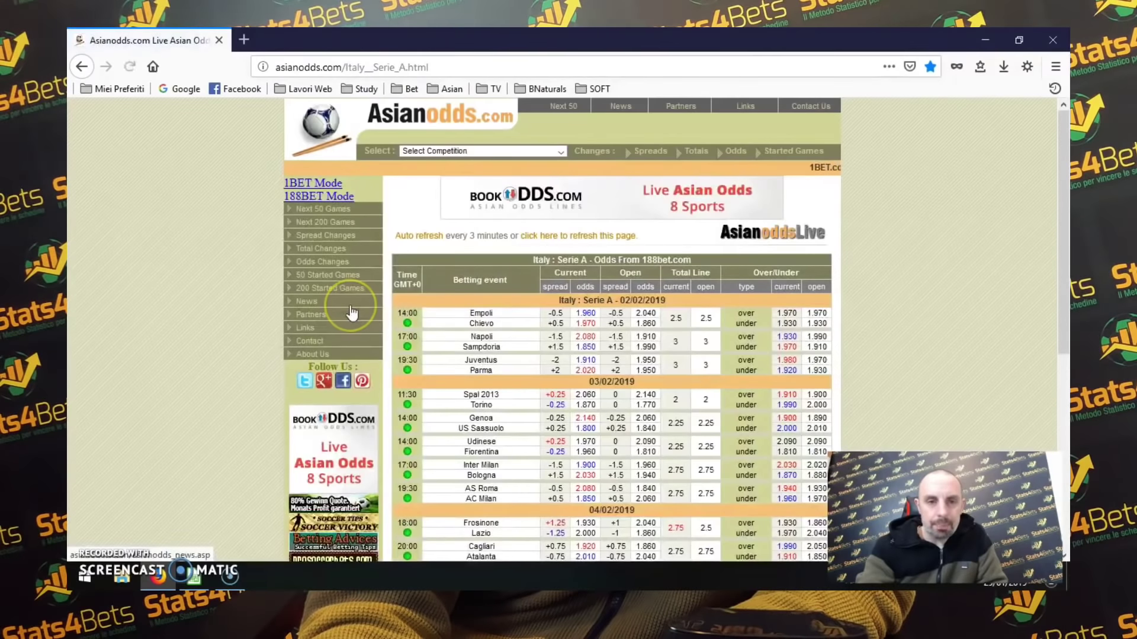
pyautogui.scroll(-1, 350, 311)
pyautogui.scroll(-4, 351, 310)
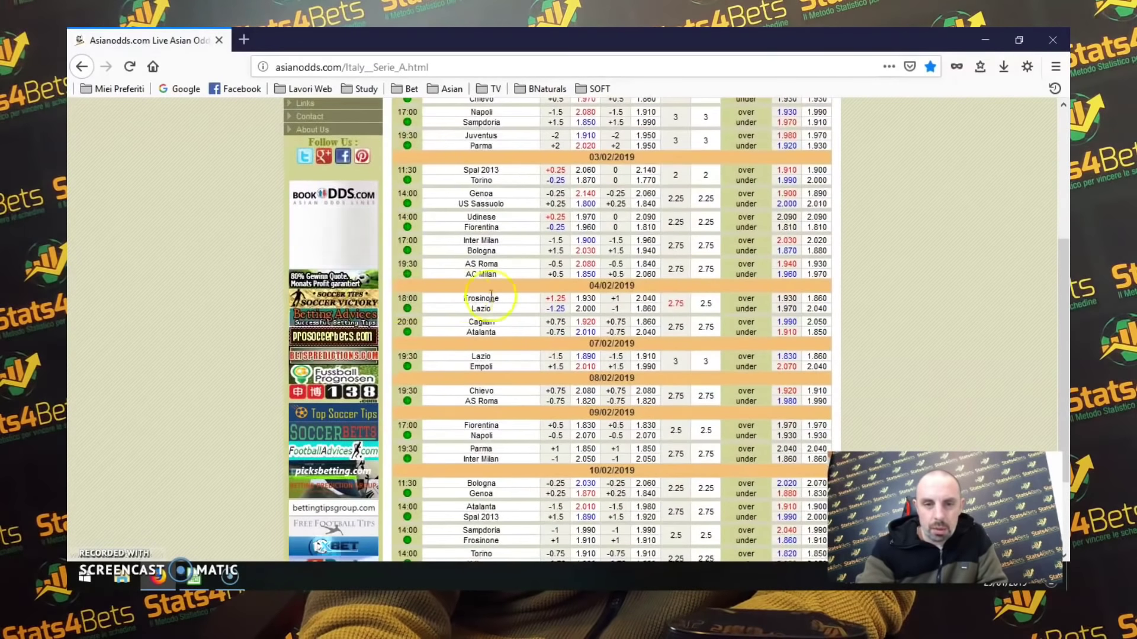
pyautogui.scroll(2, 551, 290)
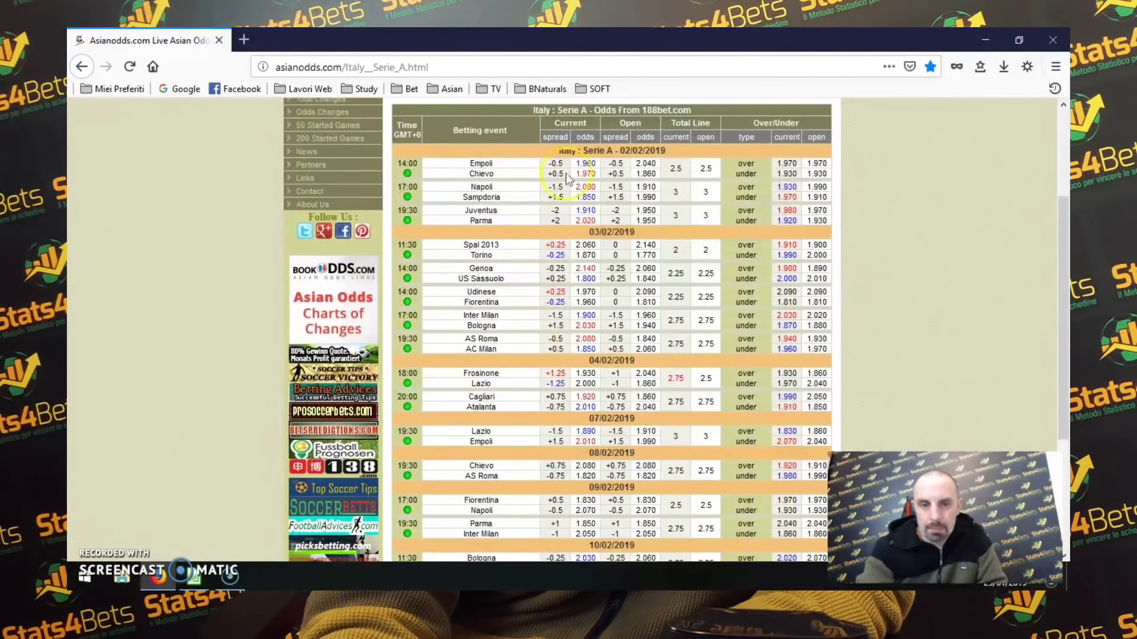
# Open the bookmarked Asian Handicap and Asian Score reference tables, each in a new browser tab
pyautogui.click(243, 41)
pyautogui.click(446, 89)
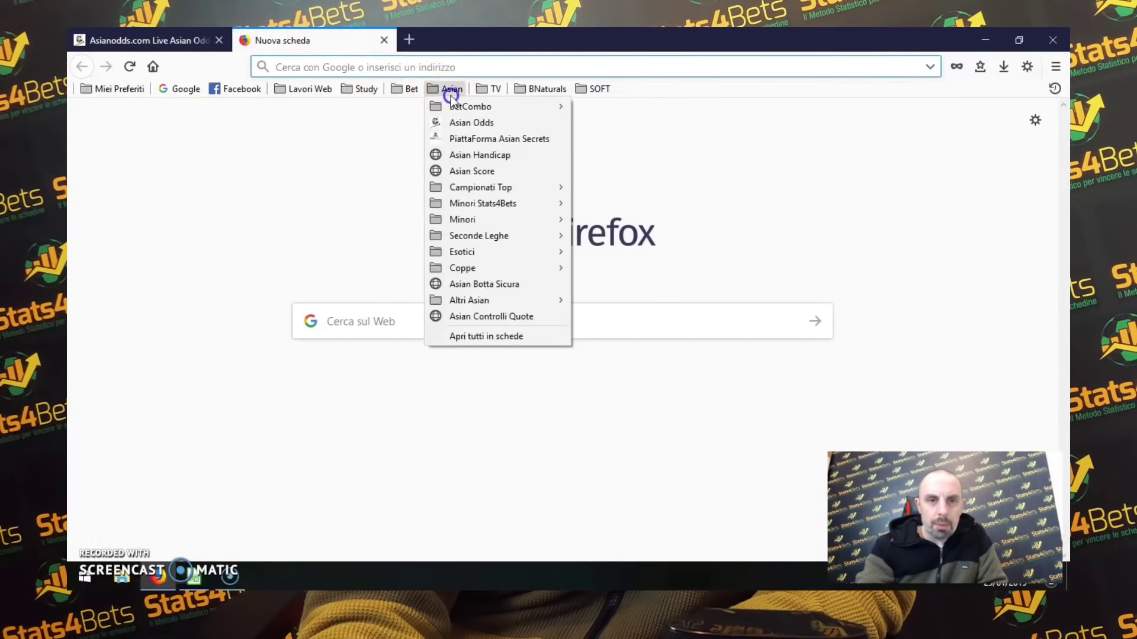
pyautogui.click(468, 139)
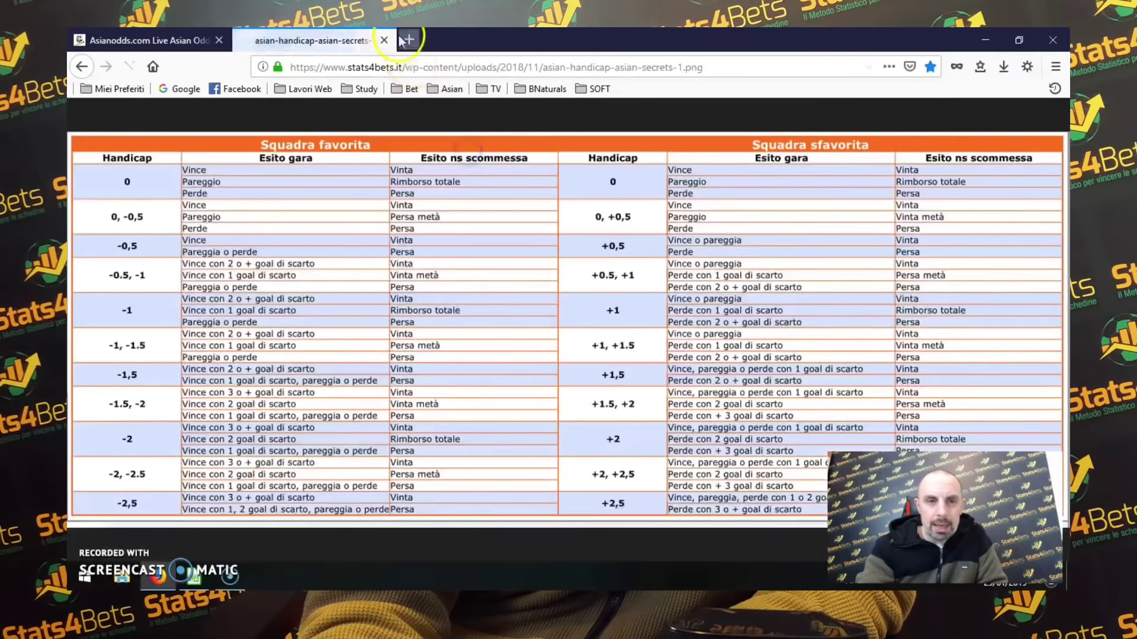
pyautogui.click(416, 43)
pyautogui.click(448, 89)
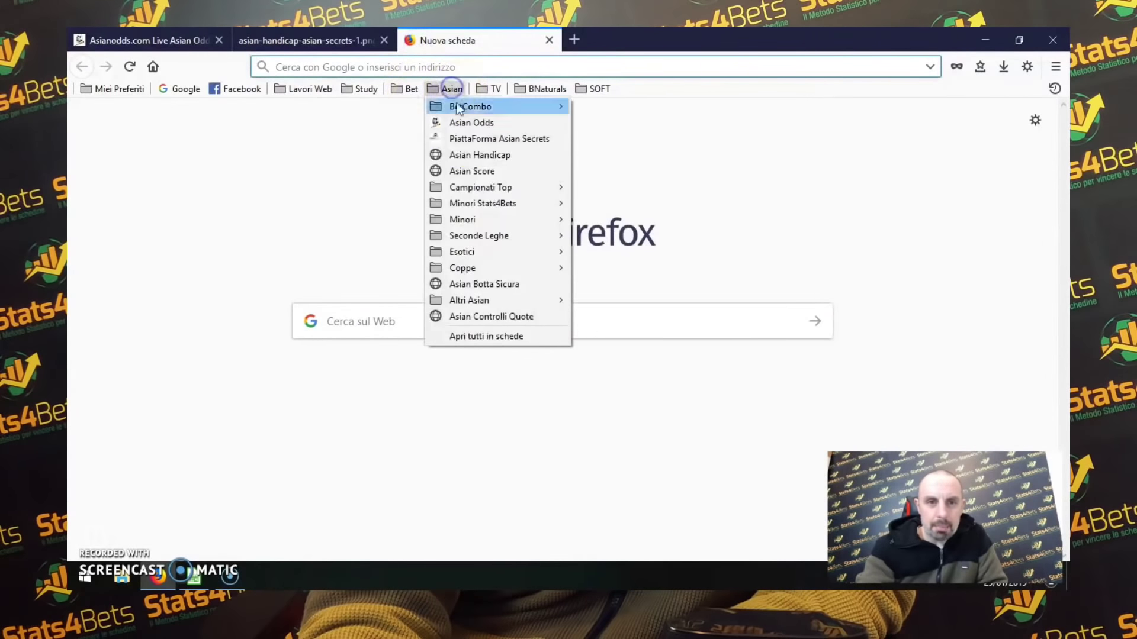
pyautogui.click(476, 171)
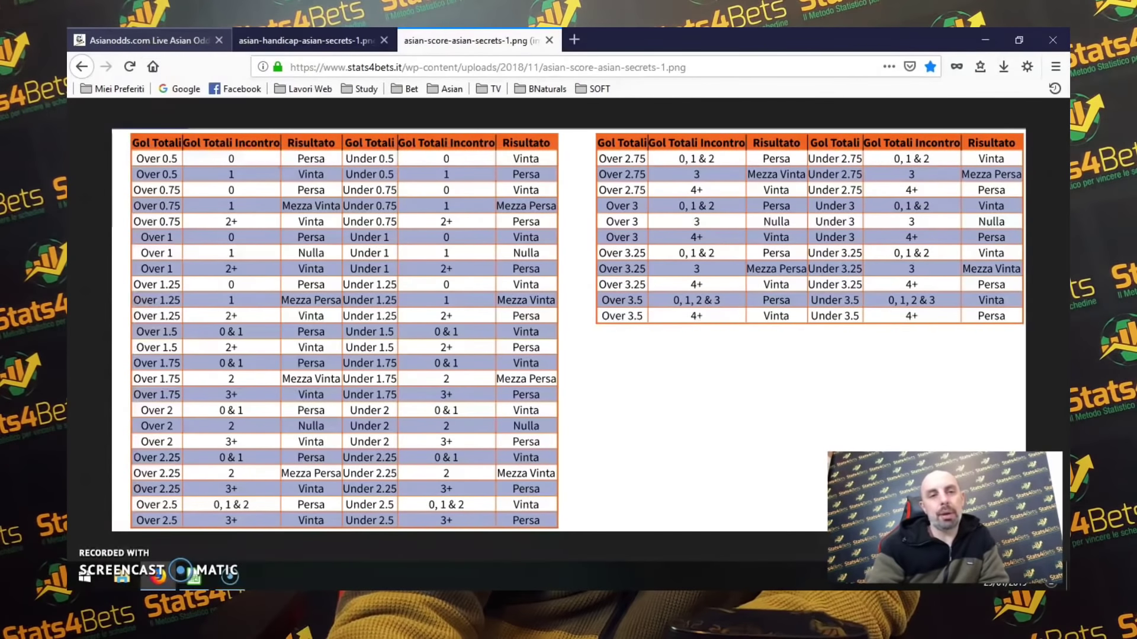
# Consult the Asian Handicap table alongside the Serie A odds page
pyautogui.click(308, 41)
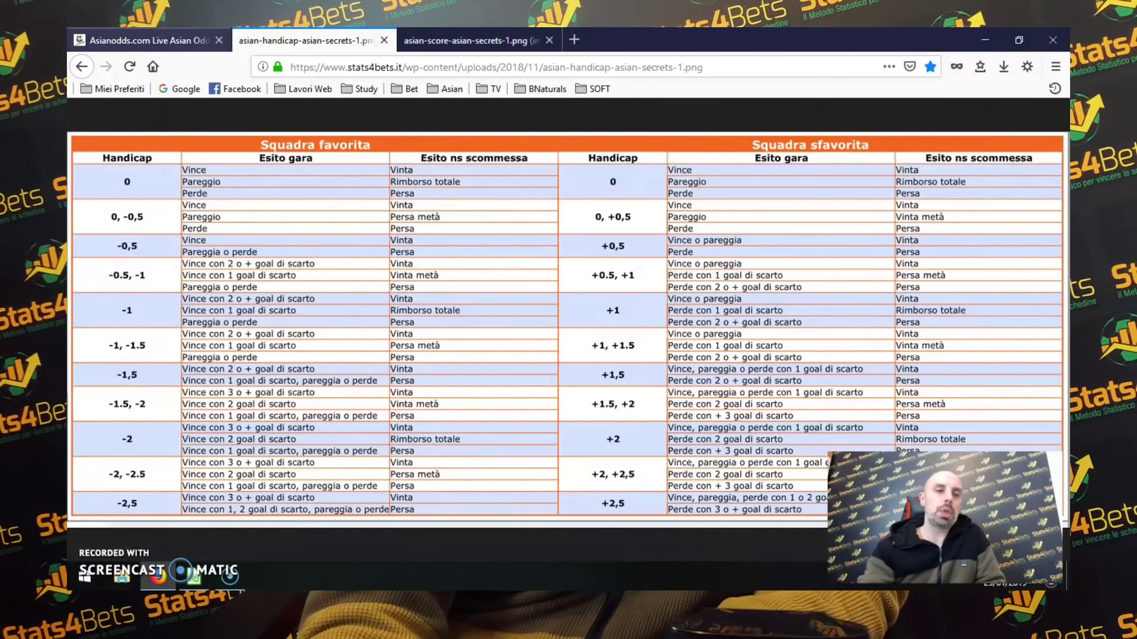
pyautogui.click(148, 41)
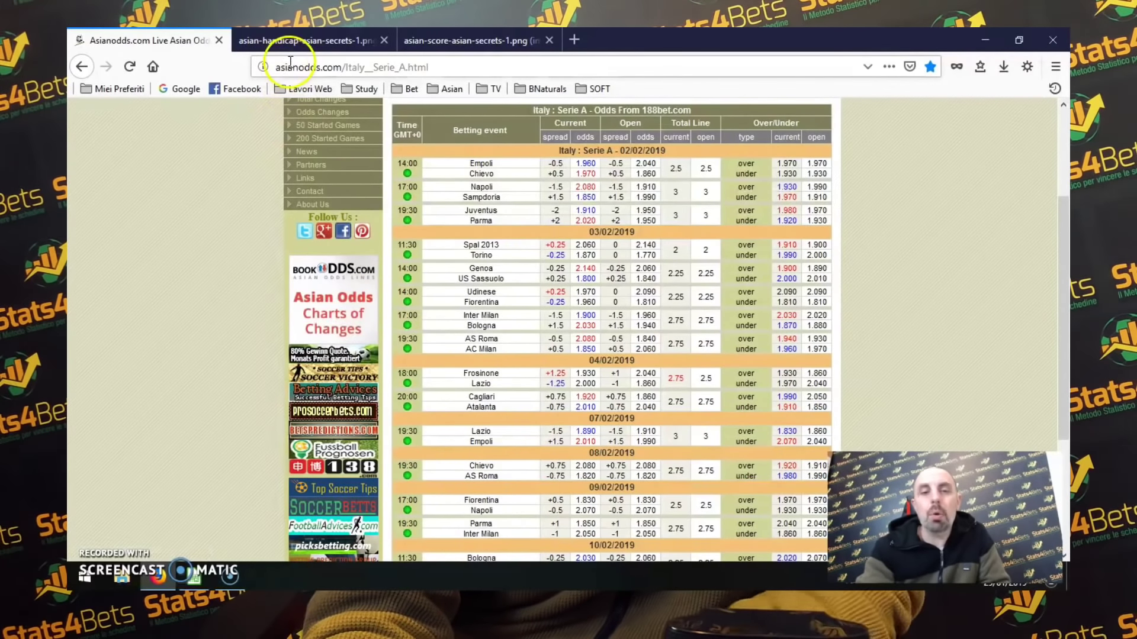
pyautogui.click(303, 40)
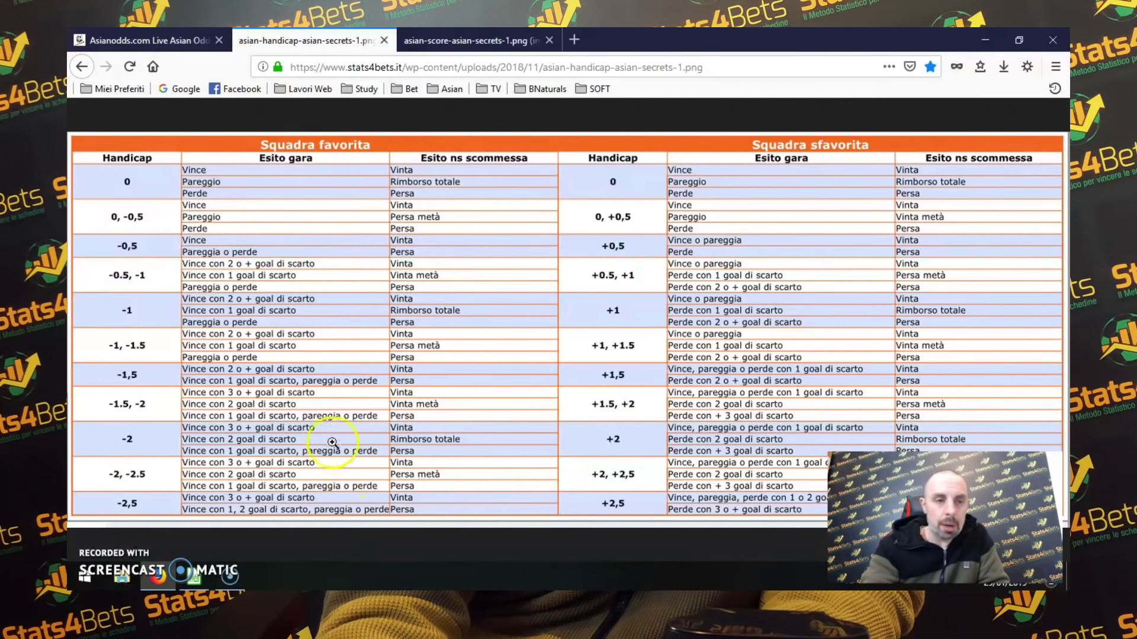
# Switch to the LibreOffice Calc spreadsheet and examine the win, draw and loss statistics of AS Roma and AC Milan
pyautogui.click(81, 54)
pyautogui.click(194, 574)
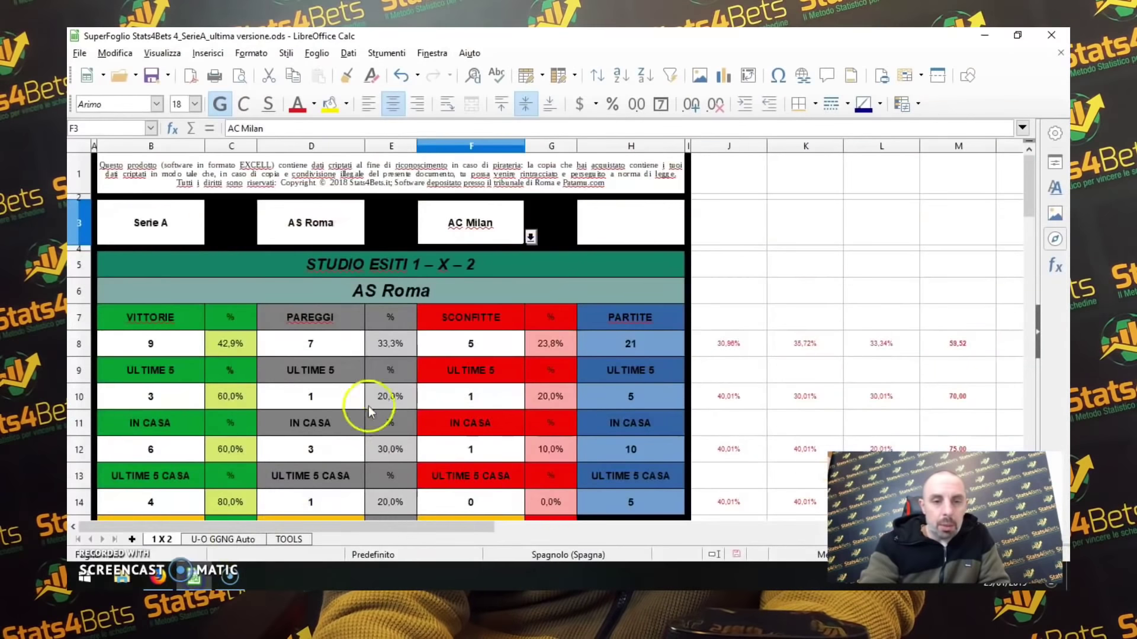
pyautogui.scroll(-1, 387, 391)
pyautogui.scroll(-1, 388, 390)
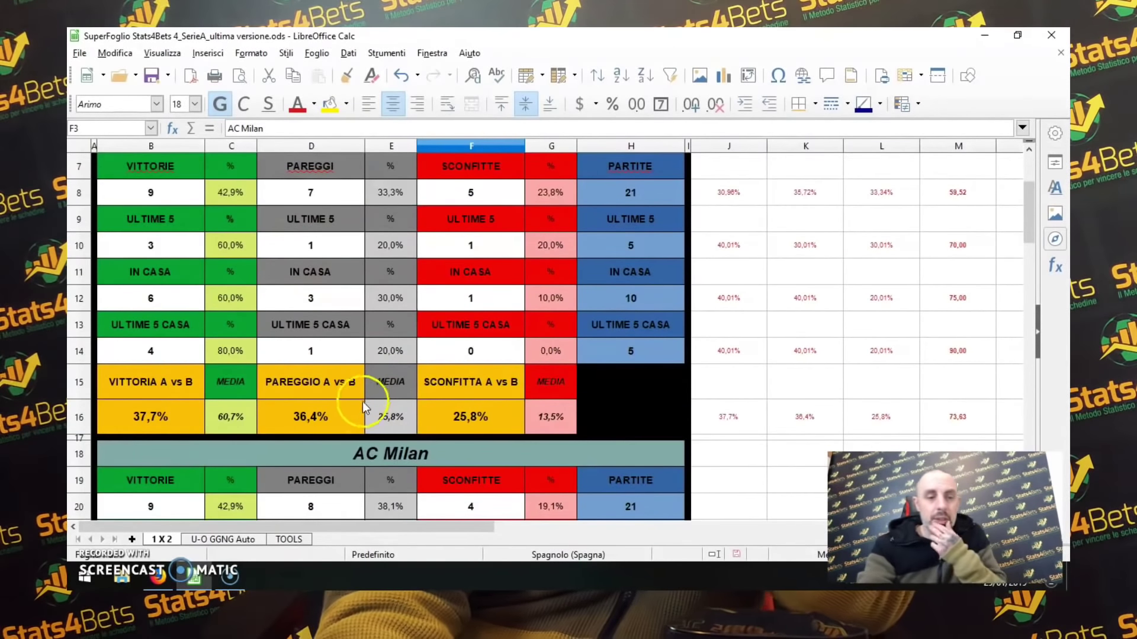
pyautogui.scroll(-1, 362, 418)
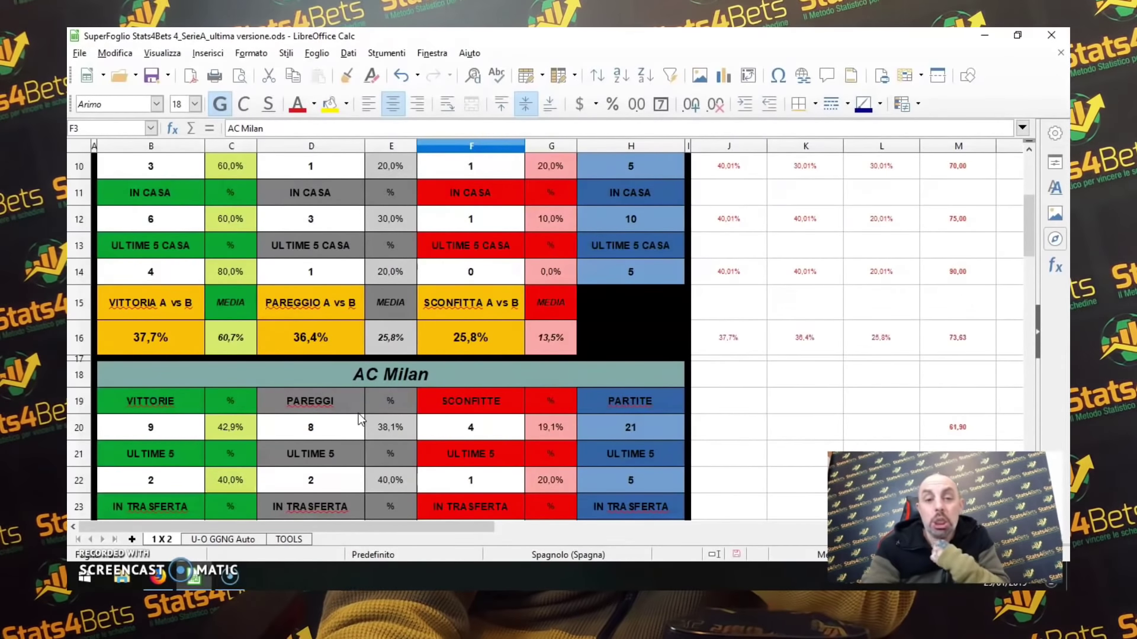
pyautogui.scroll(2, 360, 418)
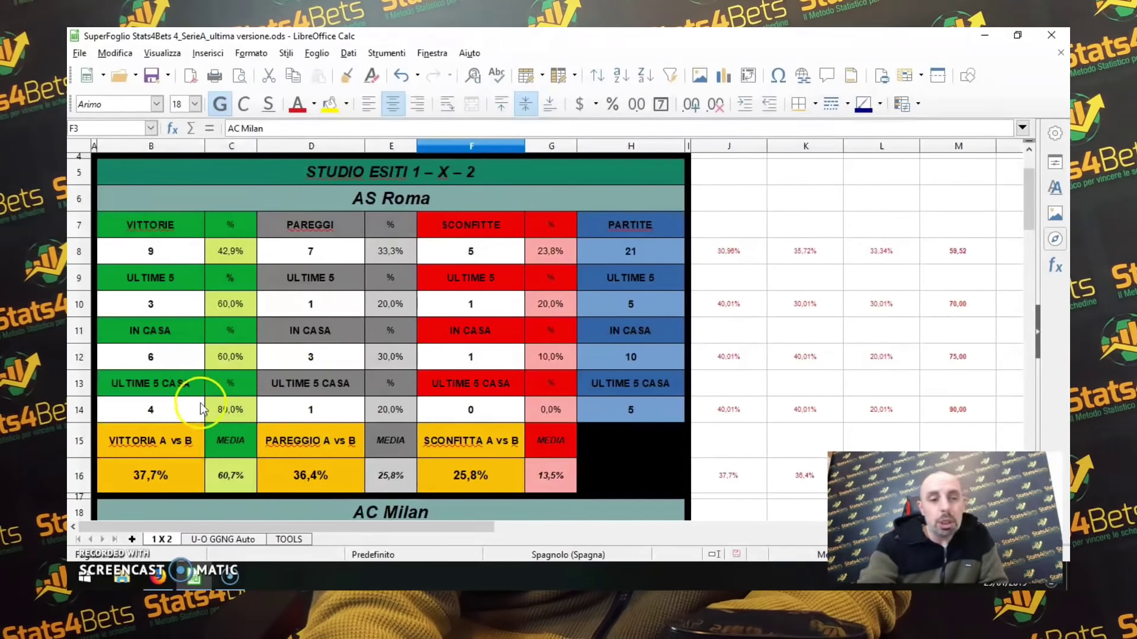
pyautogui.scroll(-2, 301, 399)
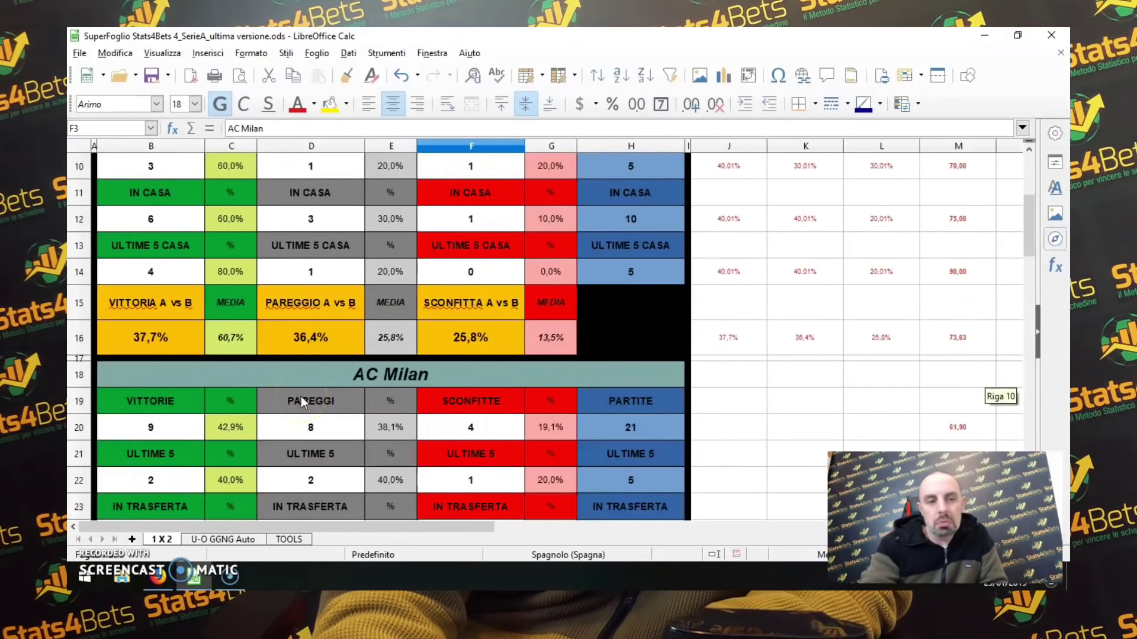
pyautogui.scroll(1, 301, 400)
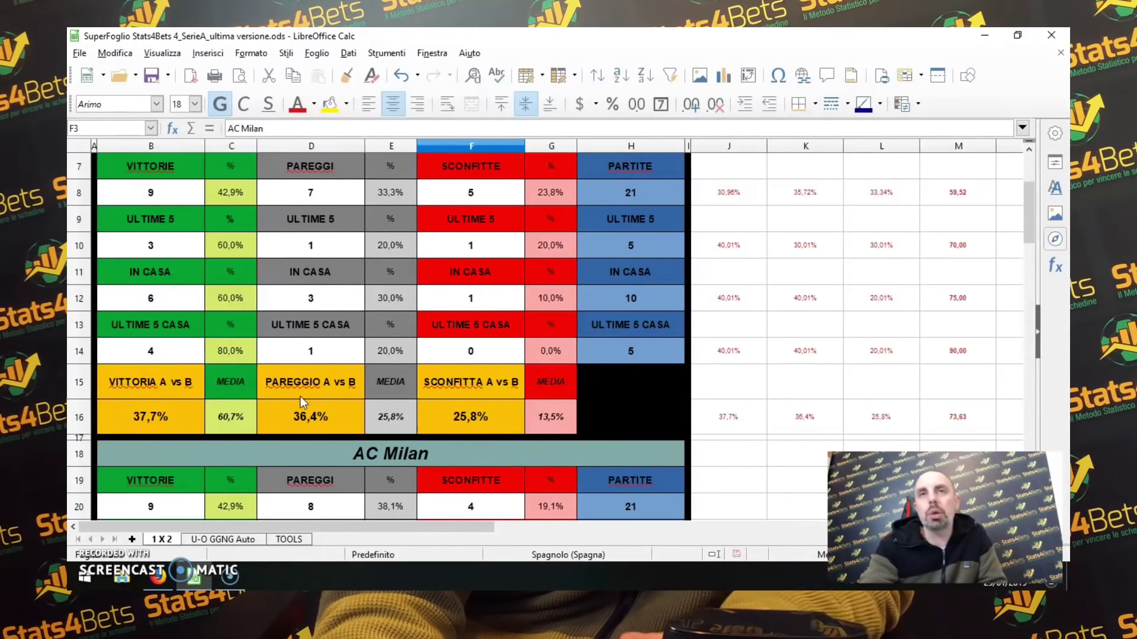
pyautogui.scroll(-3, 301, 399)
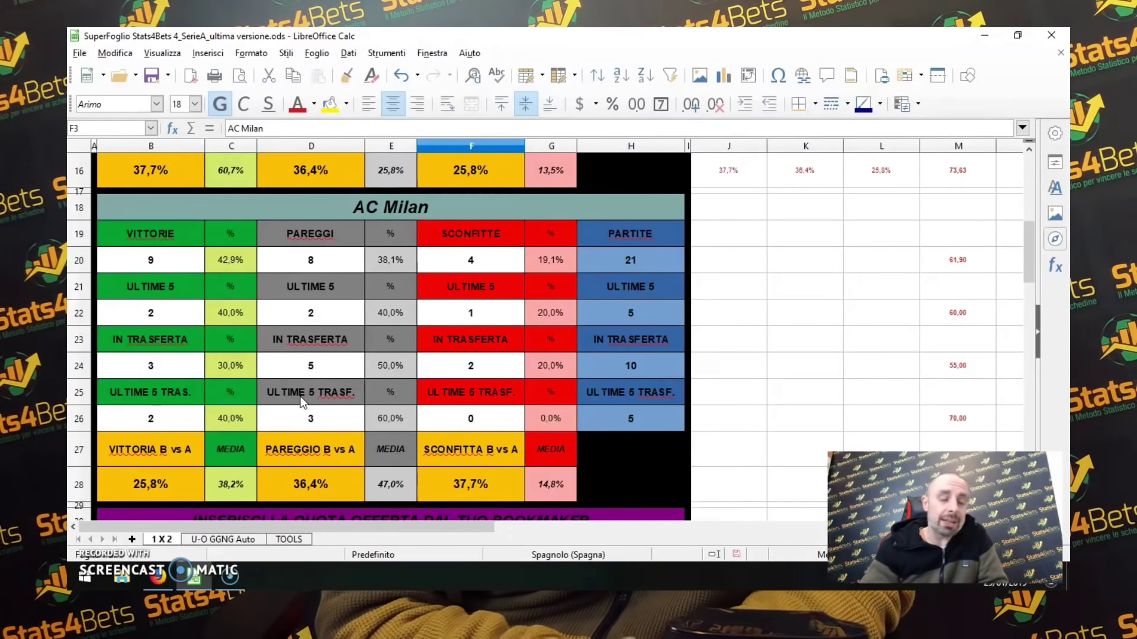
# Examine the bookmaker odds, the technical and adjusted real odds, and the statistical and odds-analysis forecasts for the match
pyautogui.scroll(-2, 290, 383)
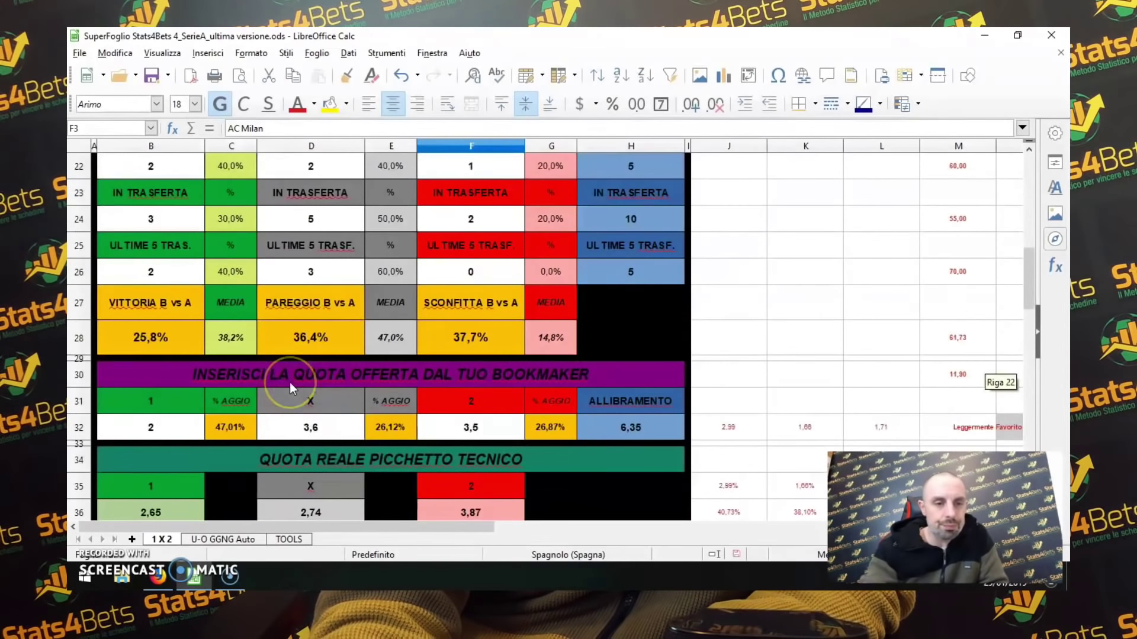
pyautogui.scroll(-1, 290, 383)
pyautogui.scroll(-1, 289, 383)
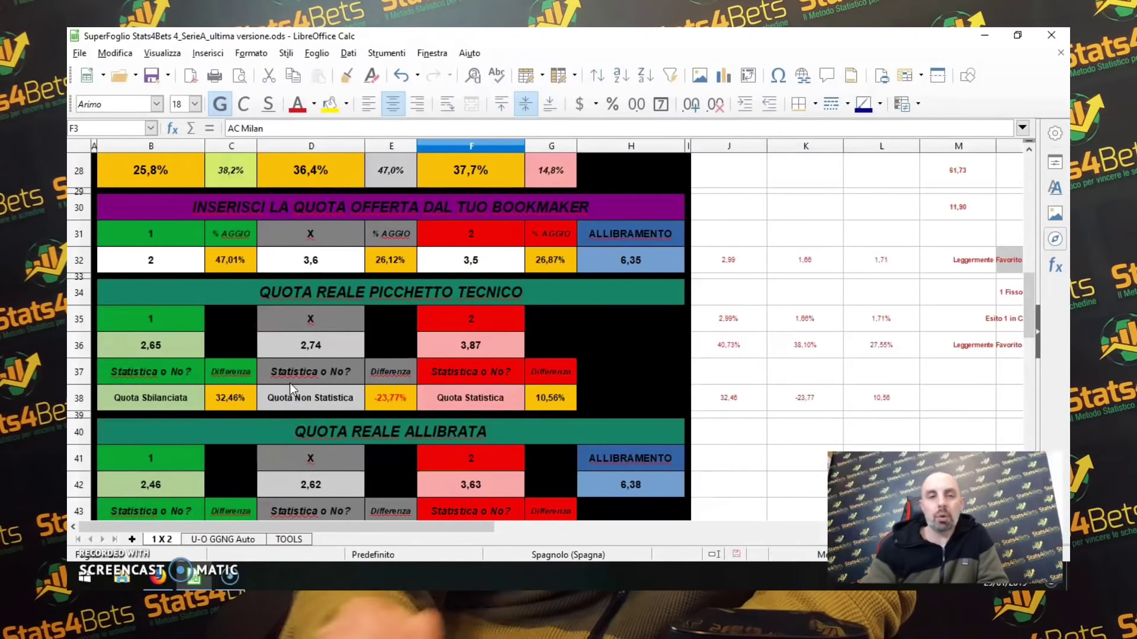
pyautogui.scroll(-2, 290, 382)
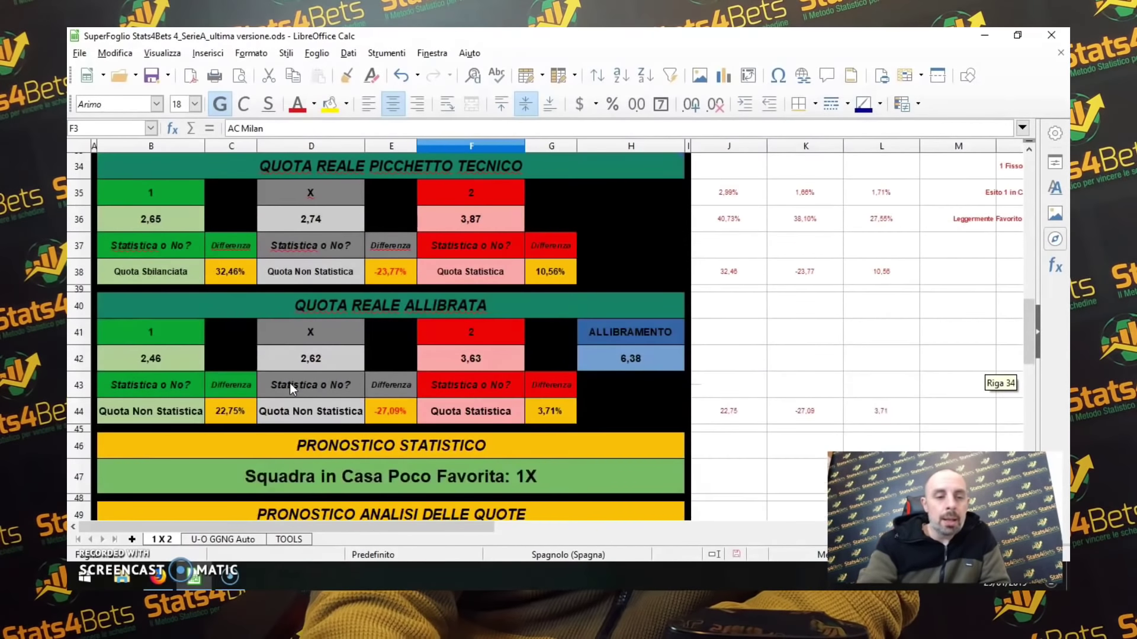
pyautogui.scroll(-1, 289, 383)
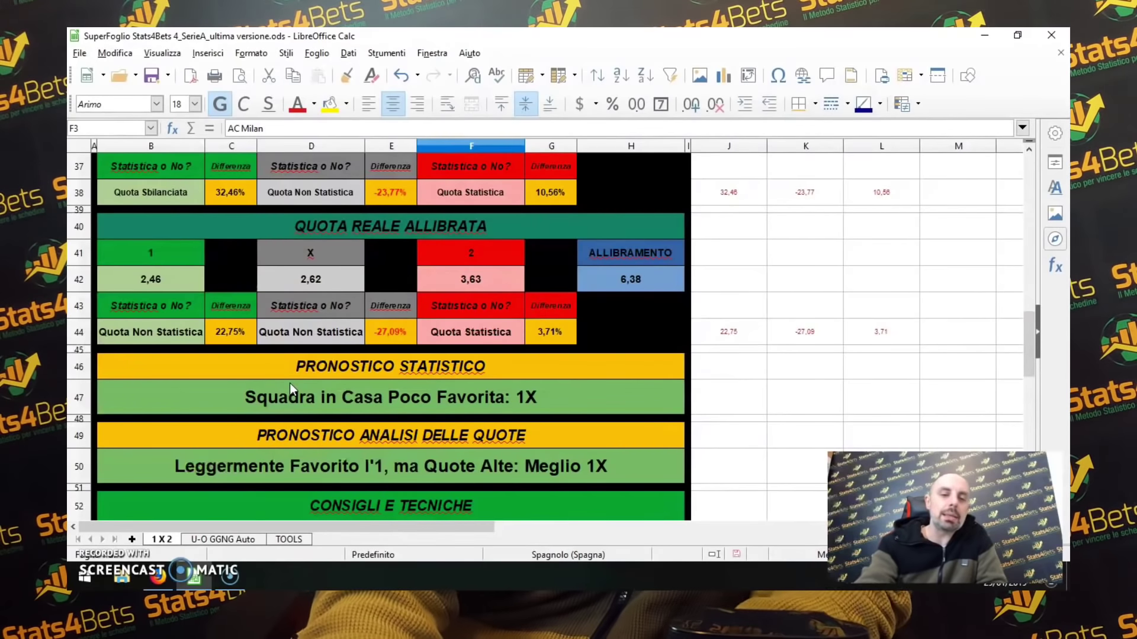
pyautogui.scroll(-1, 290, 350)
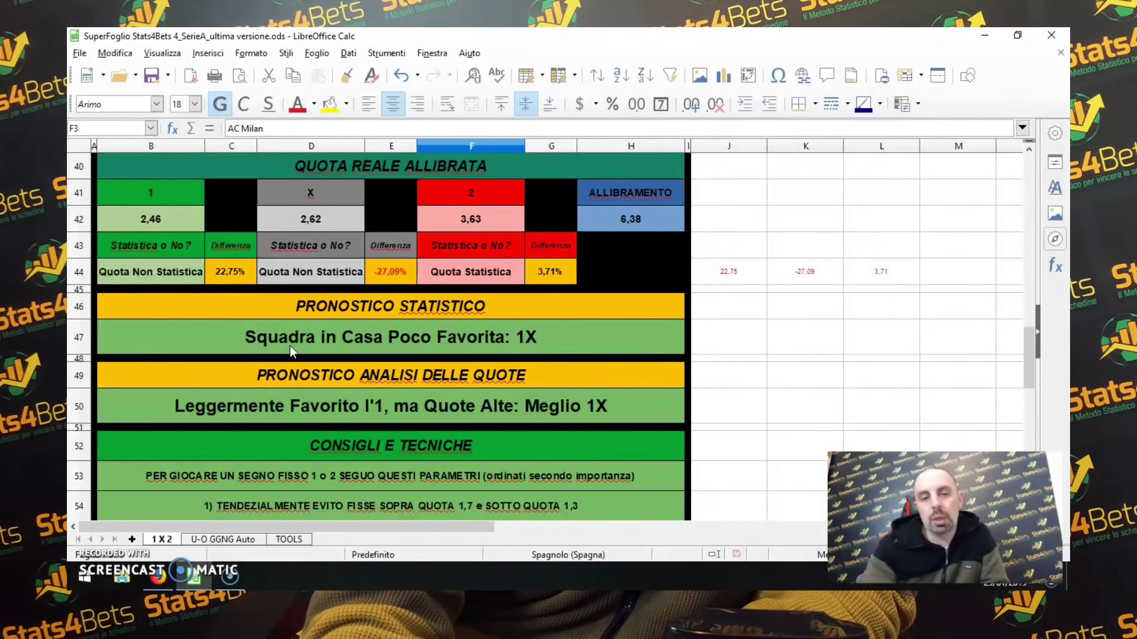
pyautogui.scroll(2, 290, 346)
pyautogui.scroll(2, 290, 346)
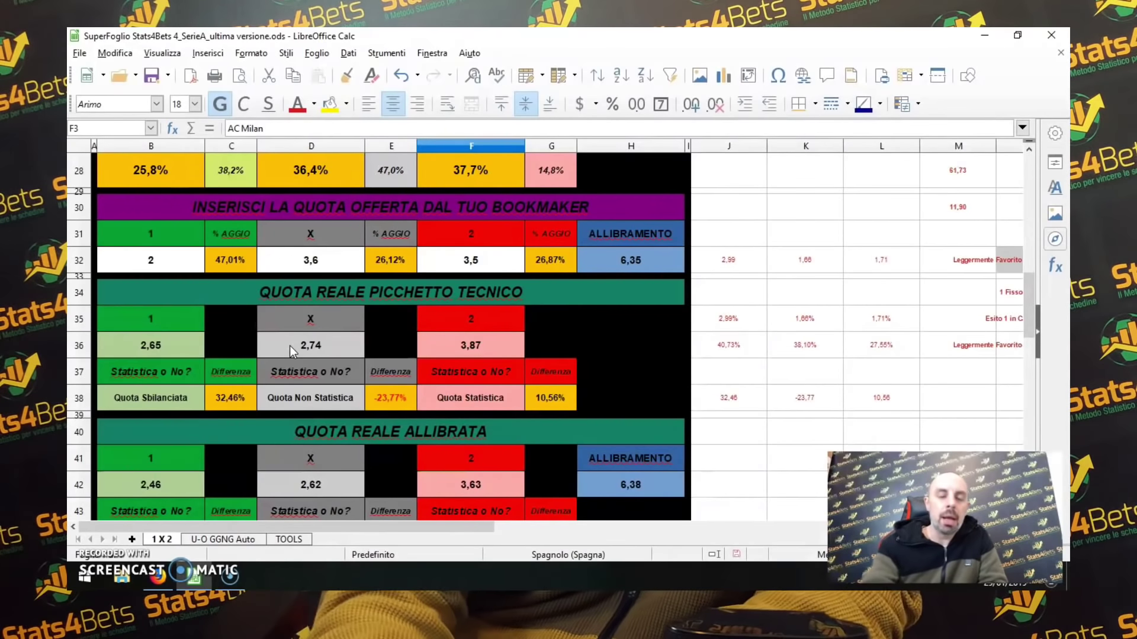
pyautogui.scroll(-1, 289, 346)
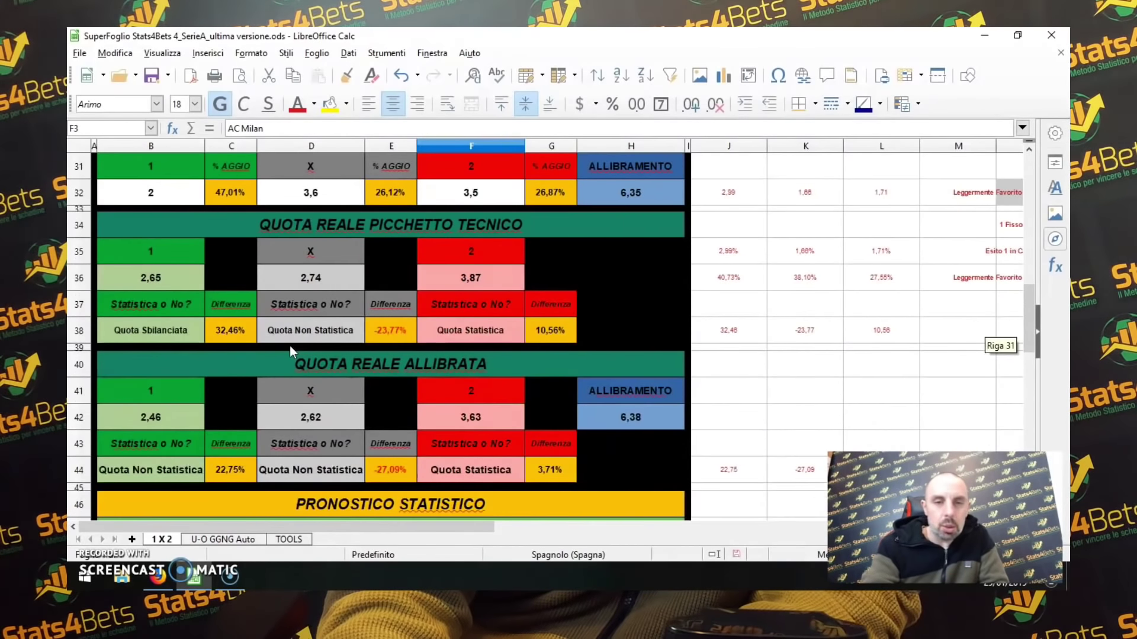
pyautogui.scroll(1, 289, 345)
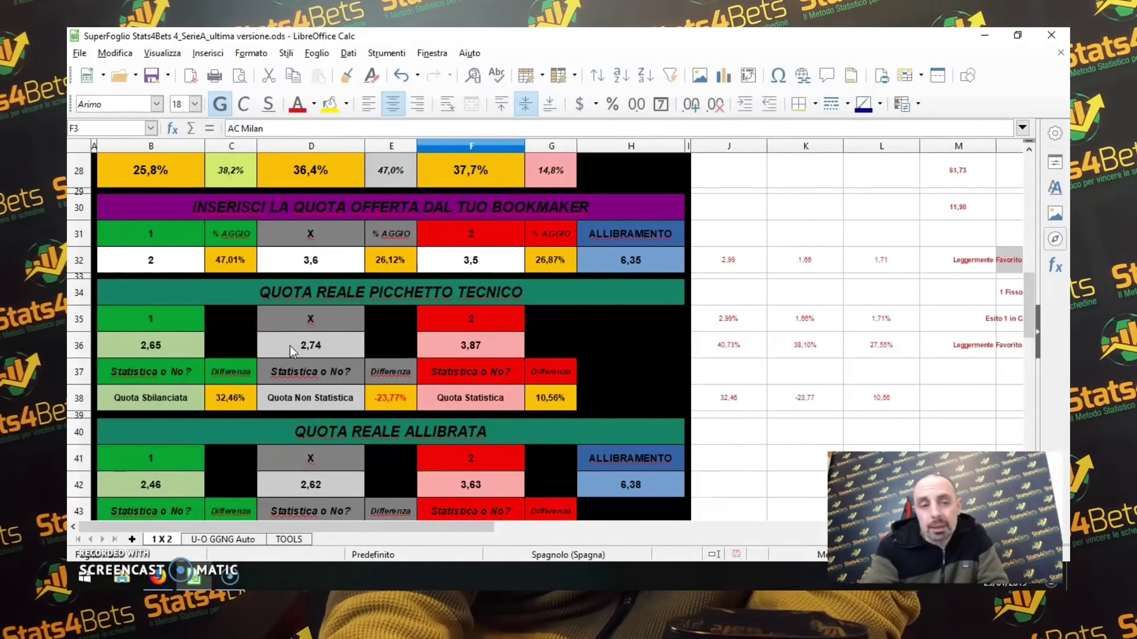
pyautogui.scroll(-4, 290, 346)
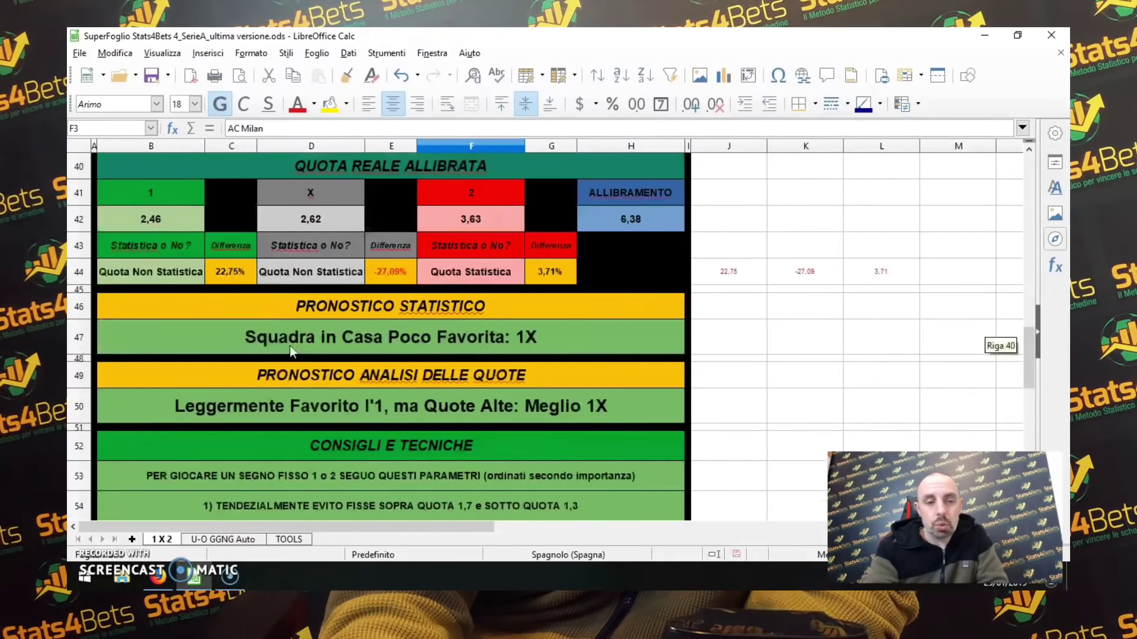
# Open the U-O GGNG Auto sheet and examine the goal, under/over and gol/nogol statistics of AS Roma and AC Milan
pyautogui.click(245, 539)
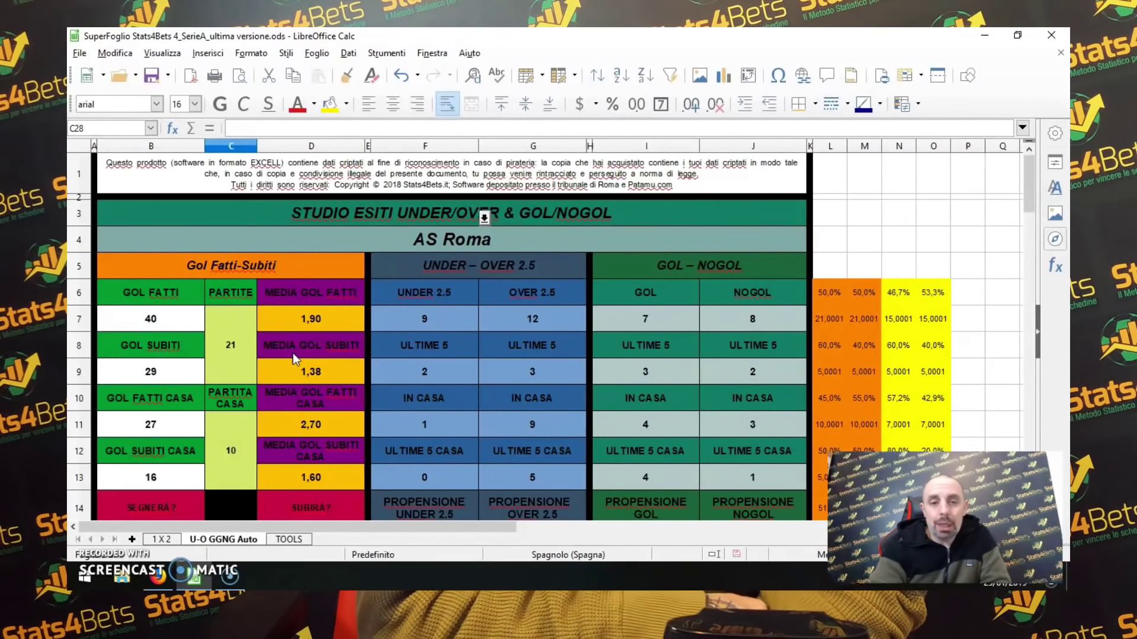
pyautogui.scroll(-3, 292, 353)
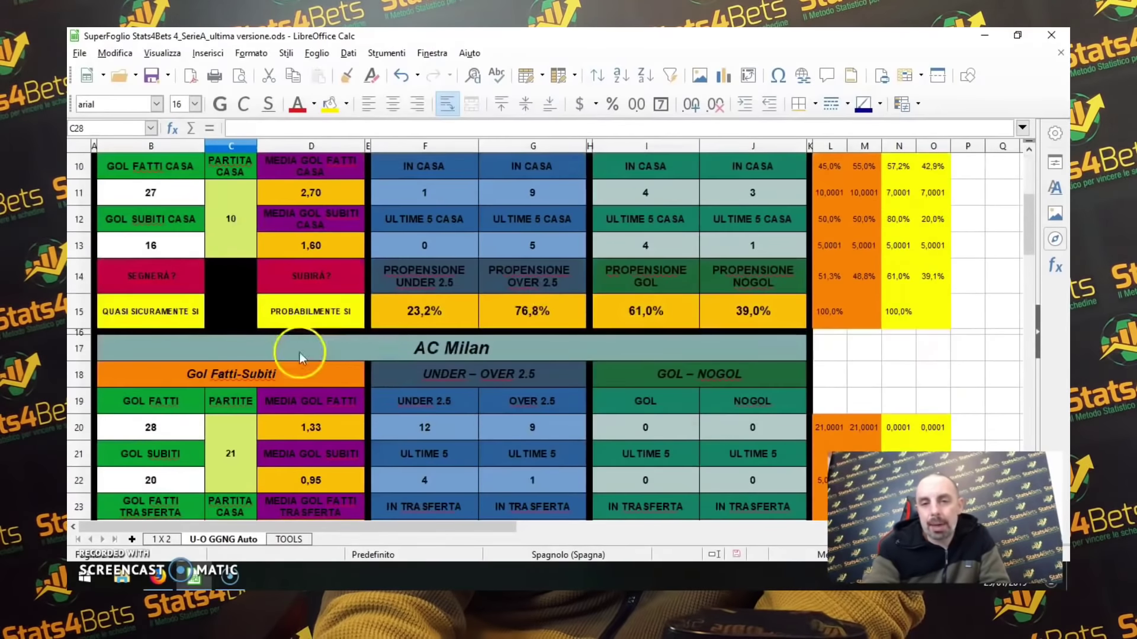
pyautogui.scroll(-1, 650, 305)
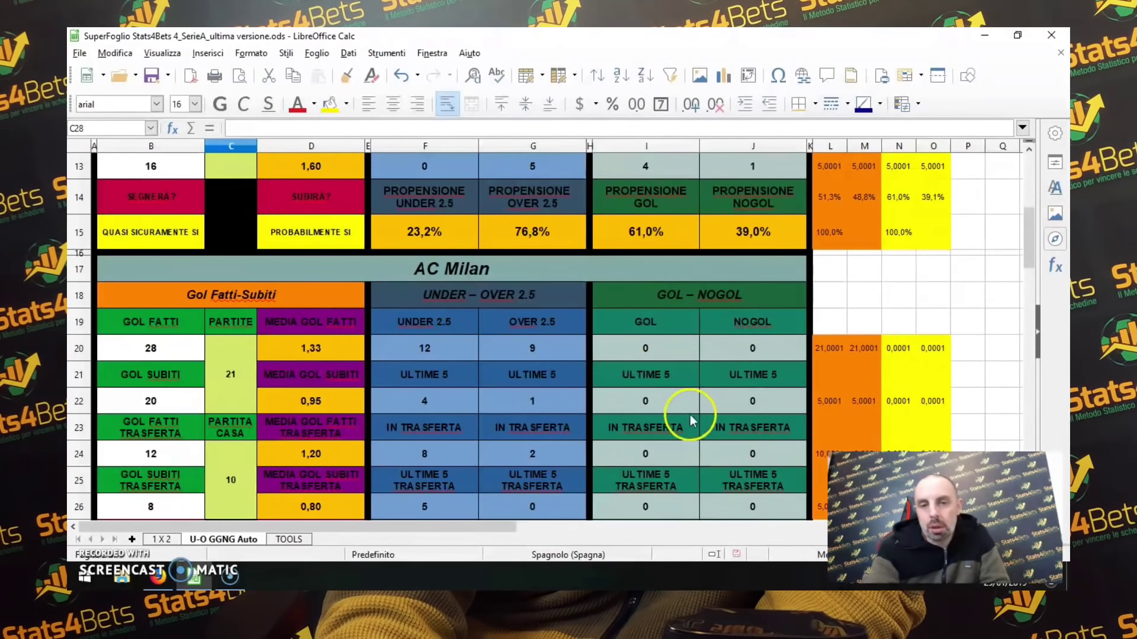
pyautogui.scroll(-2, 691, 415)
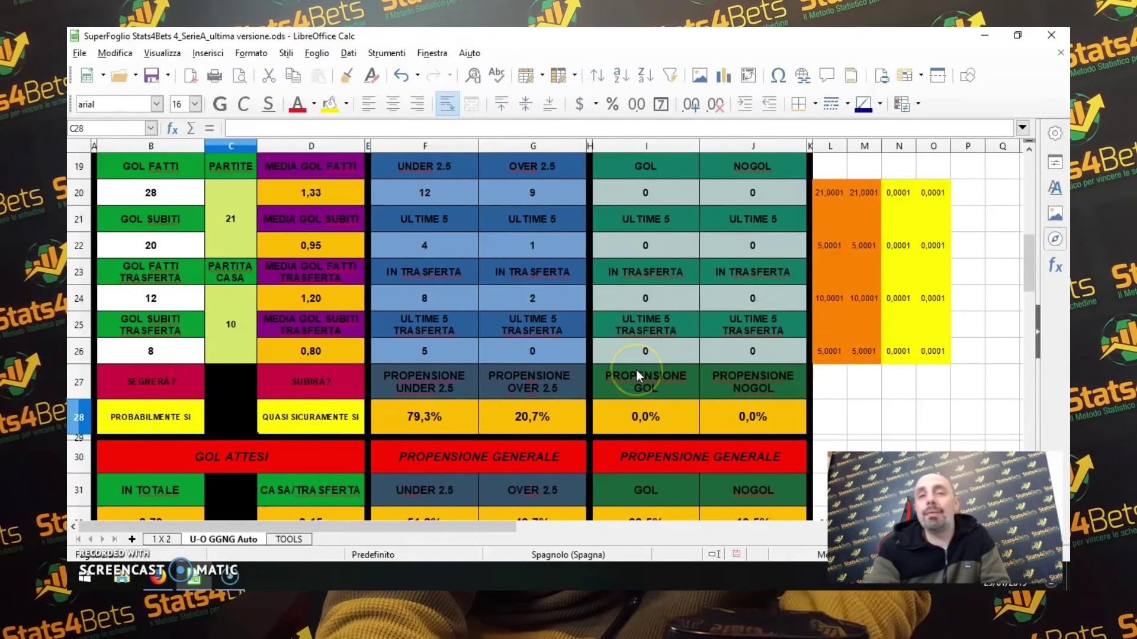
pyautogui.scroll(2, 639, 369)
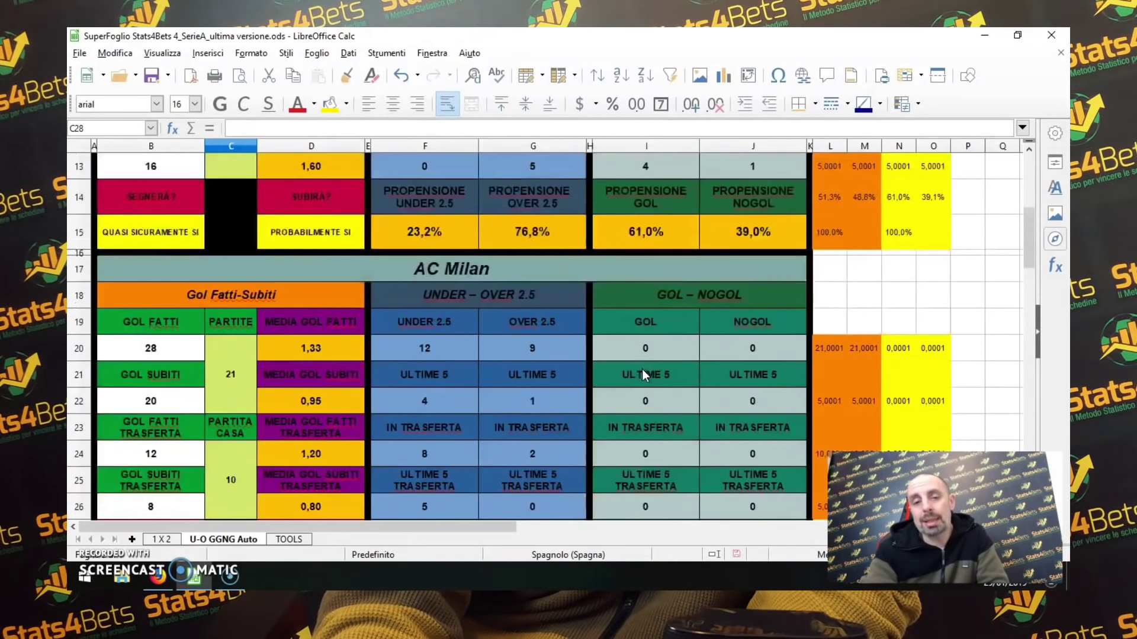
pyautogui.scroll(4, 697, 303)
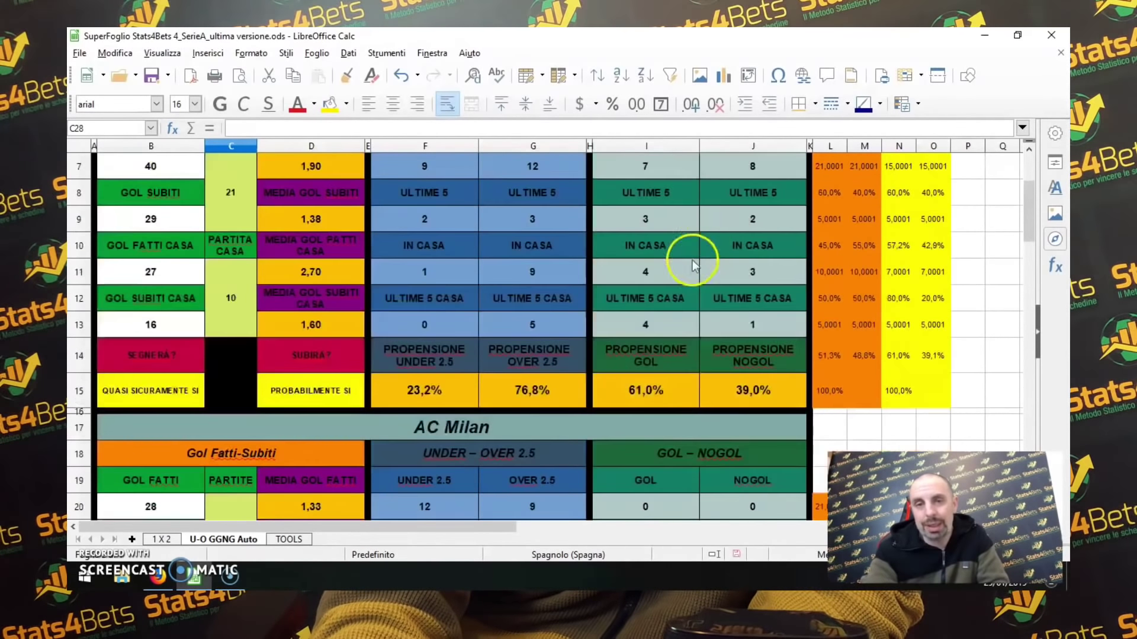
pyautogui.scroll(-3, 672, 301)
pyautogui.scroll(-3, 672, 302)
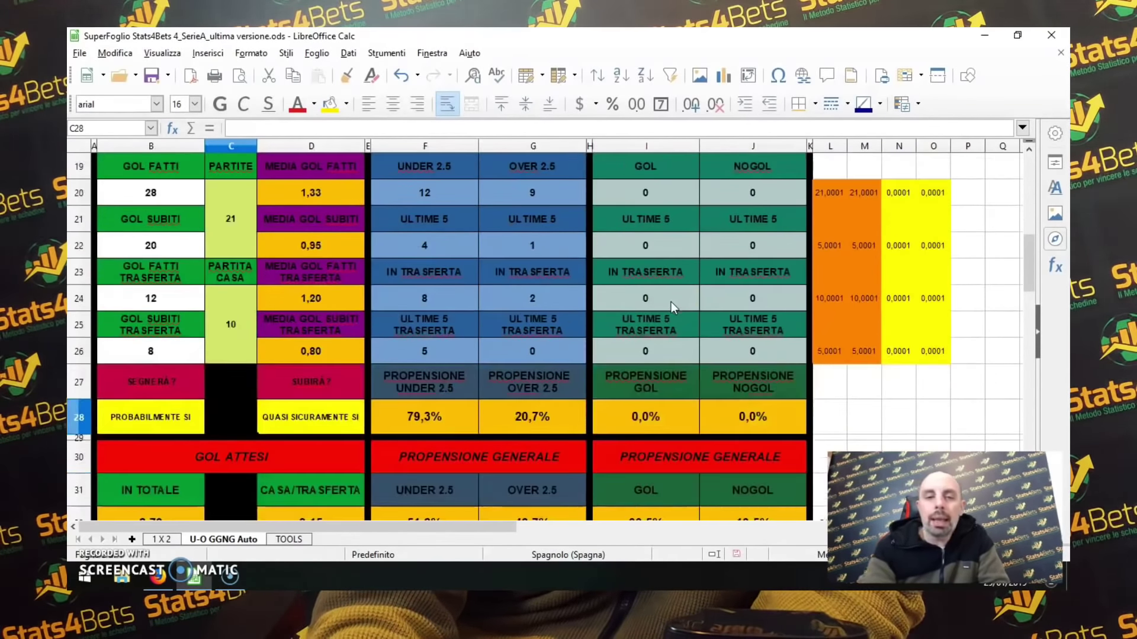
pyautogui.scroll(-2, 671, 303)
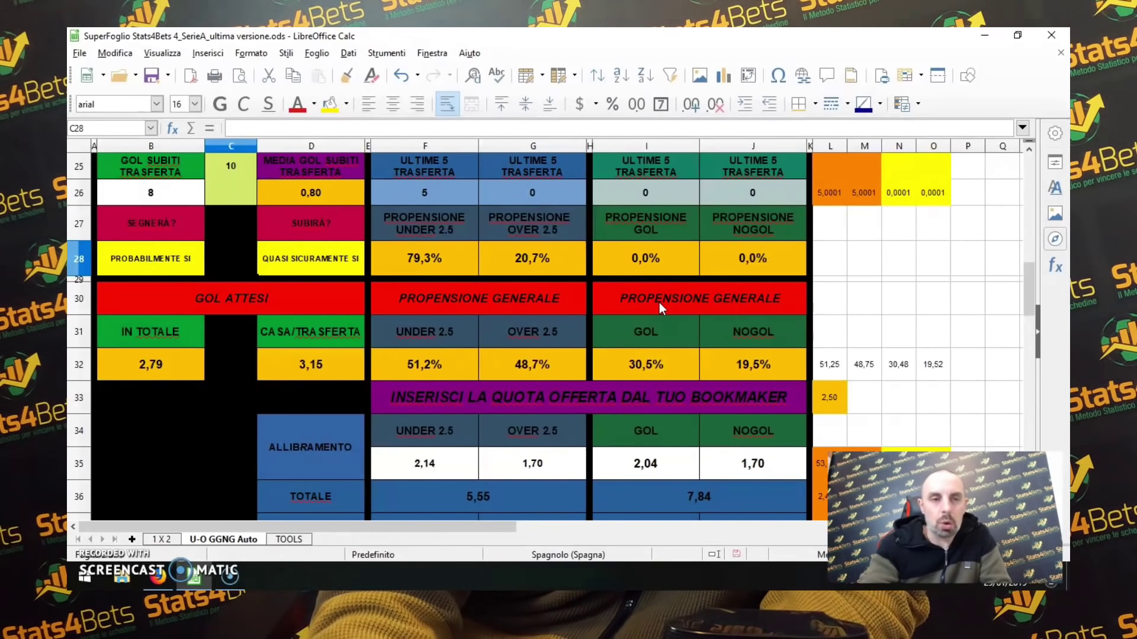
# Compare AS Roma's home and AC Milan's away under/over 2.5 records with the overall under/over tendency
pyautogui.scroll(2, 659, 302)
pyautogui.scroll(5, 436, 267)
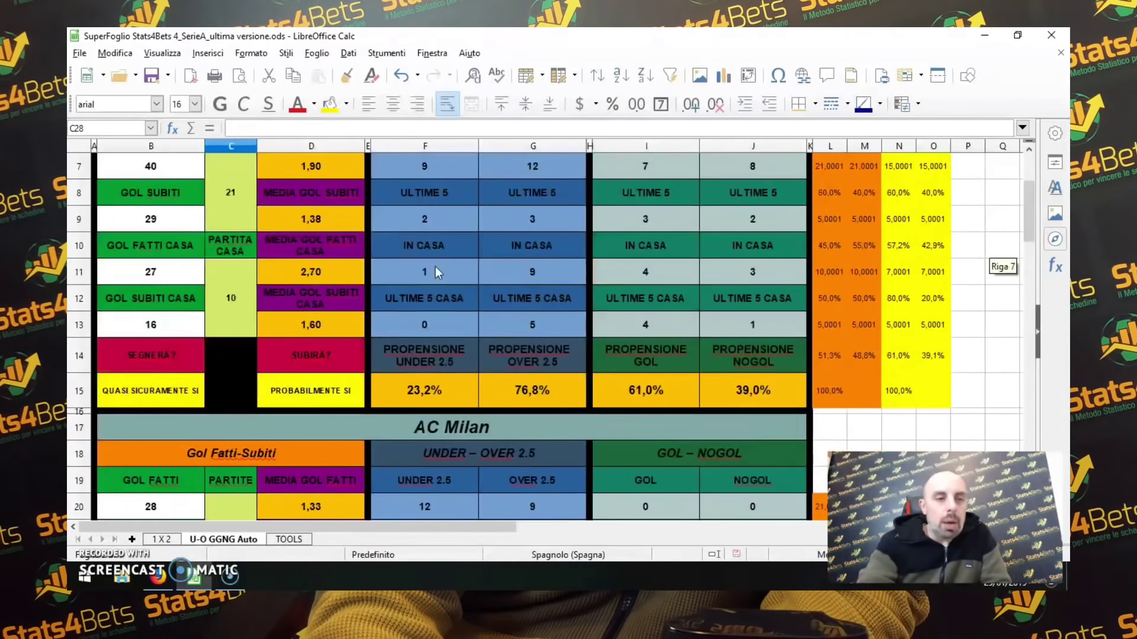
pyautogui.scroll(-2, 436, 266)
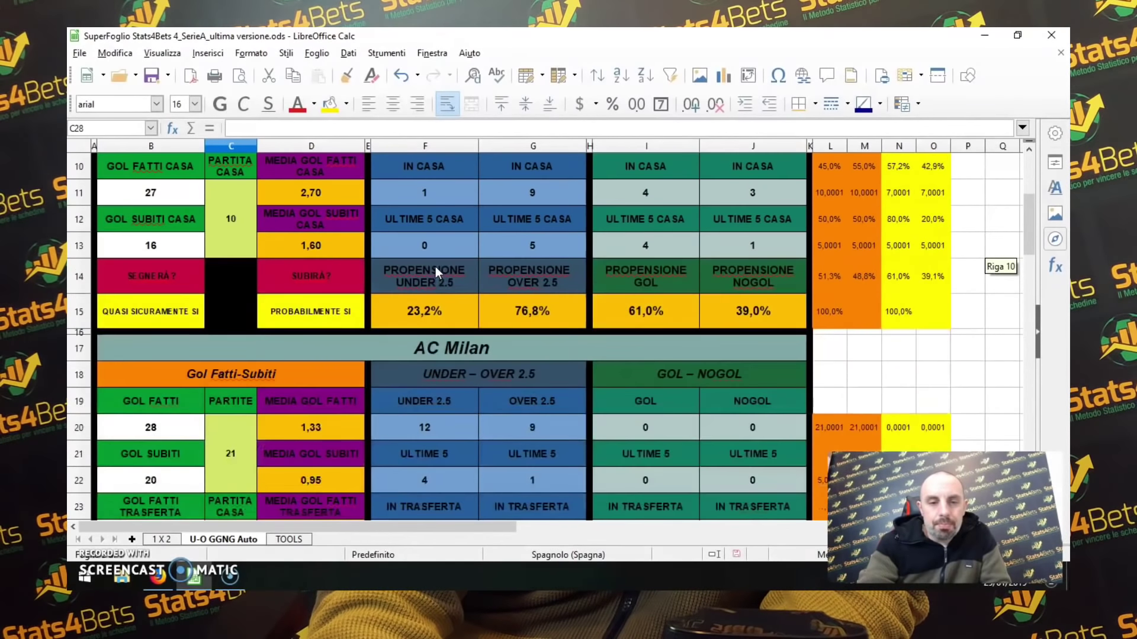
pyautogui.scroll(2, 437, 267)
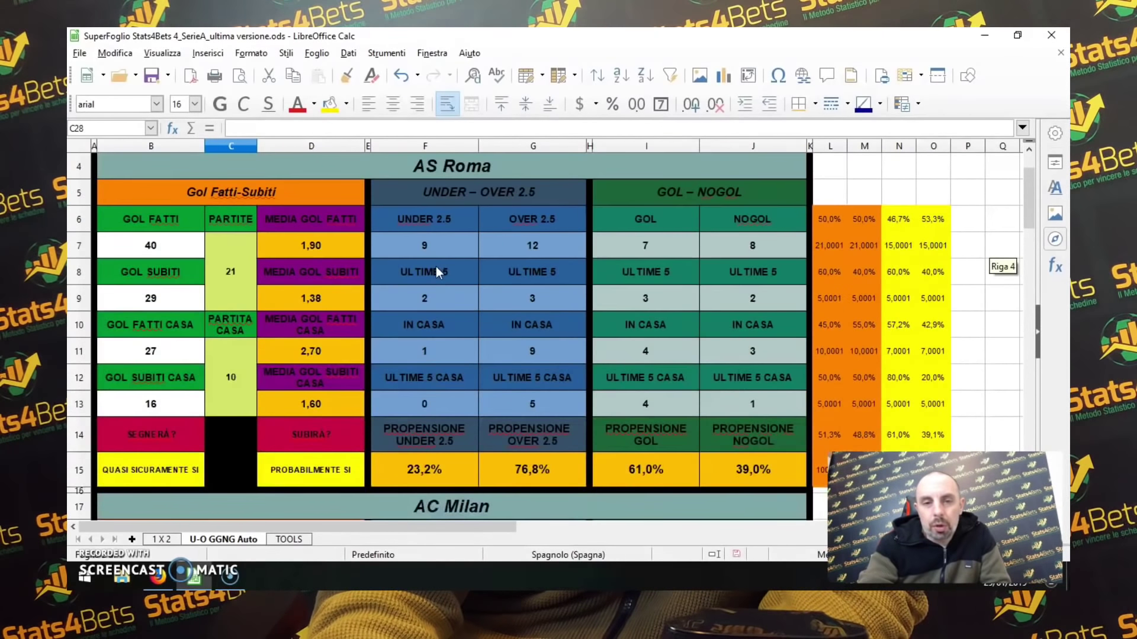
pyautogui.scroll(-2, 435, 266)
pyautogui.scroll(-4, 436, 266)
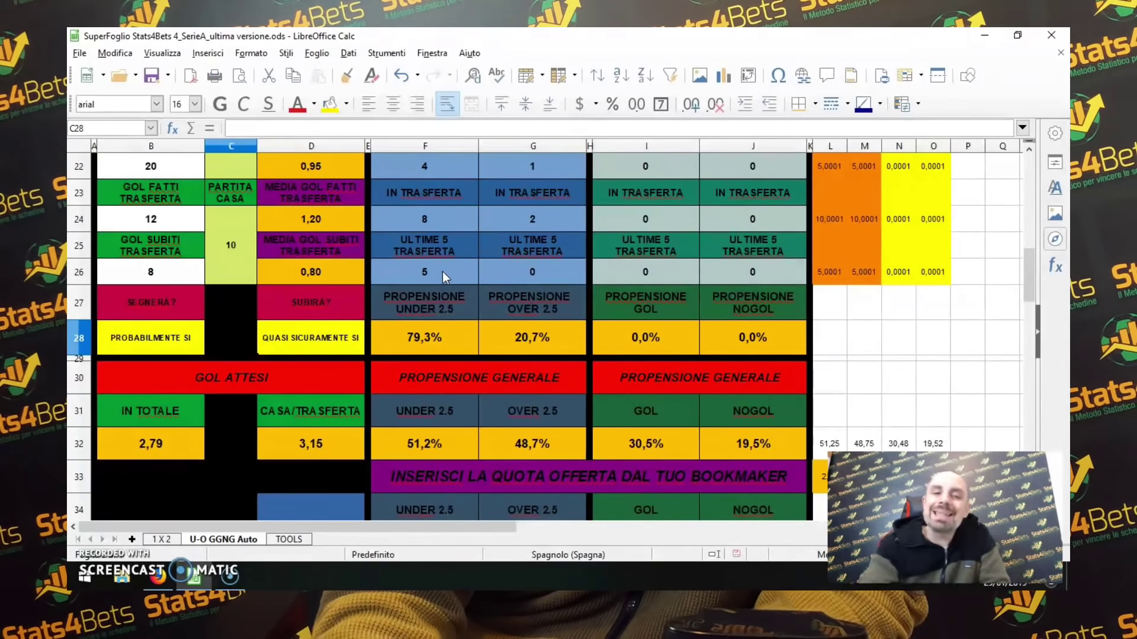
pyautogui.scroll(-1, 442, 271)
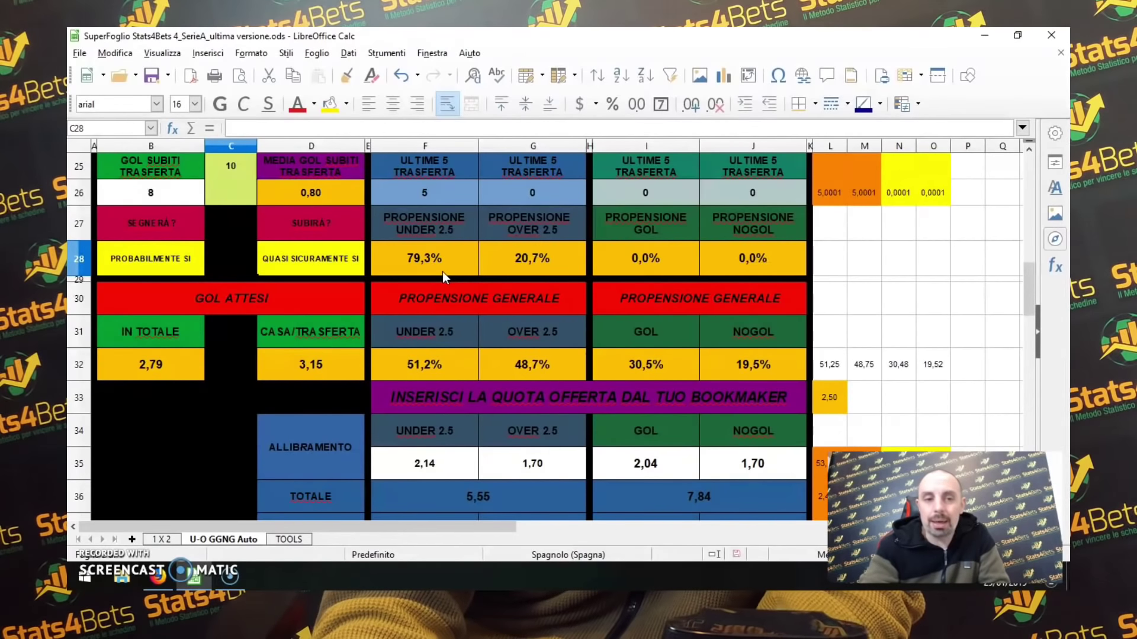
pyautogui.scroll(1, 443, 271)
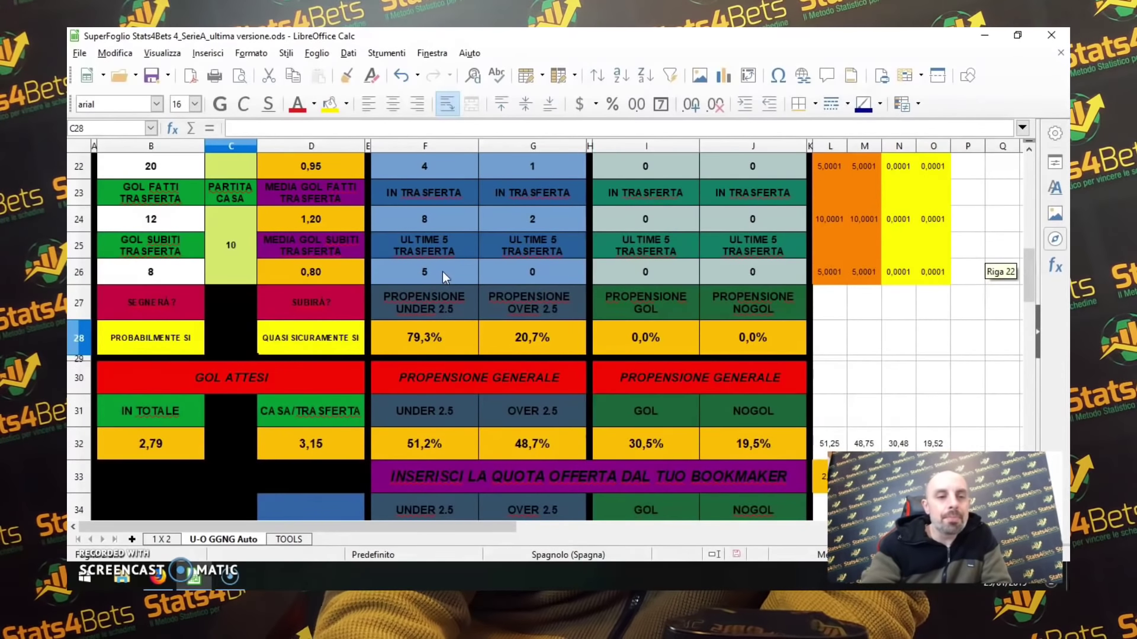
# Compare both teams' average goals scored and conceded, their scoring forecasts and the expected goals for the match
pyautogui.scroll(2, 442, 270)
pyautogui.scroll(4, 443, 271)
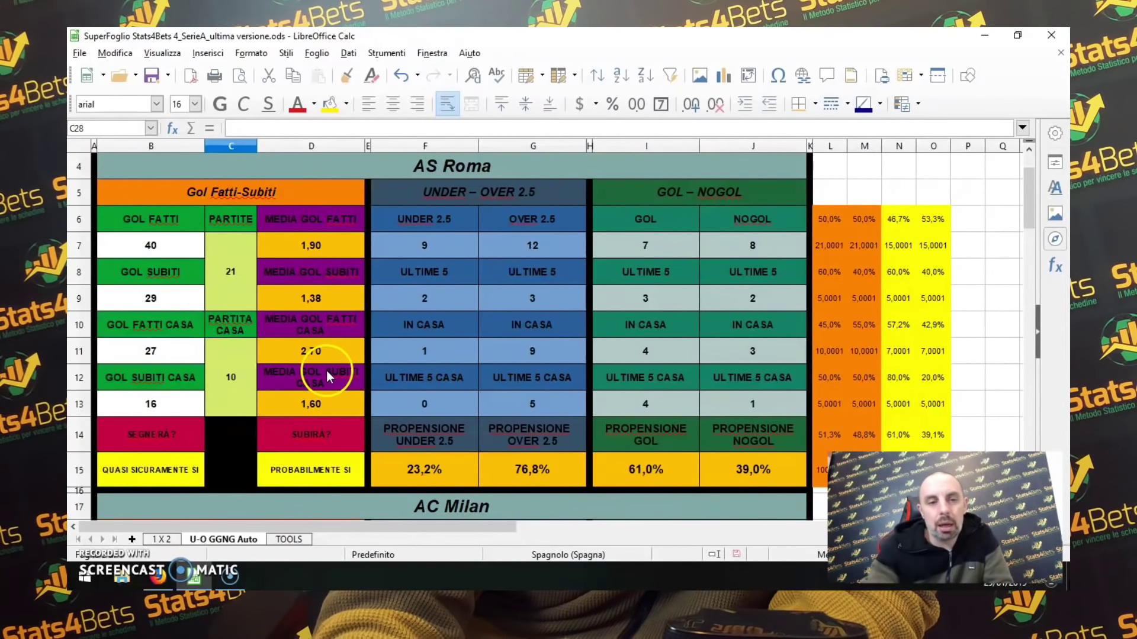
pyautogui.scroll(-4, 326, 370)
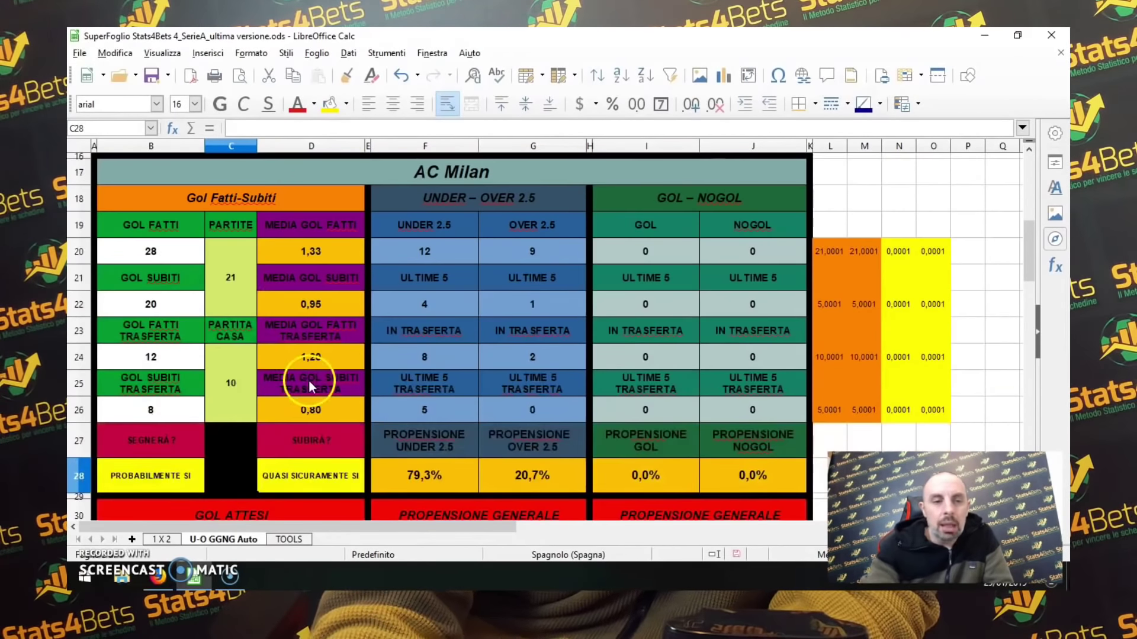
pyautogui.scroll(1, 300, 347)
pyautogui.scroll(-1, 299, 347)
pyautogui.scroll(-1, 300, 347)
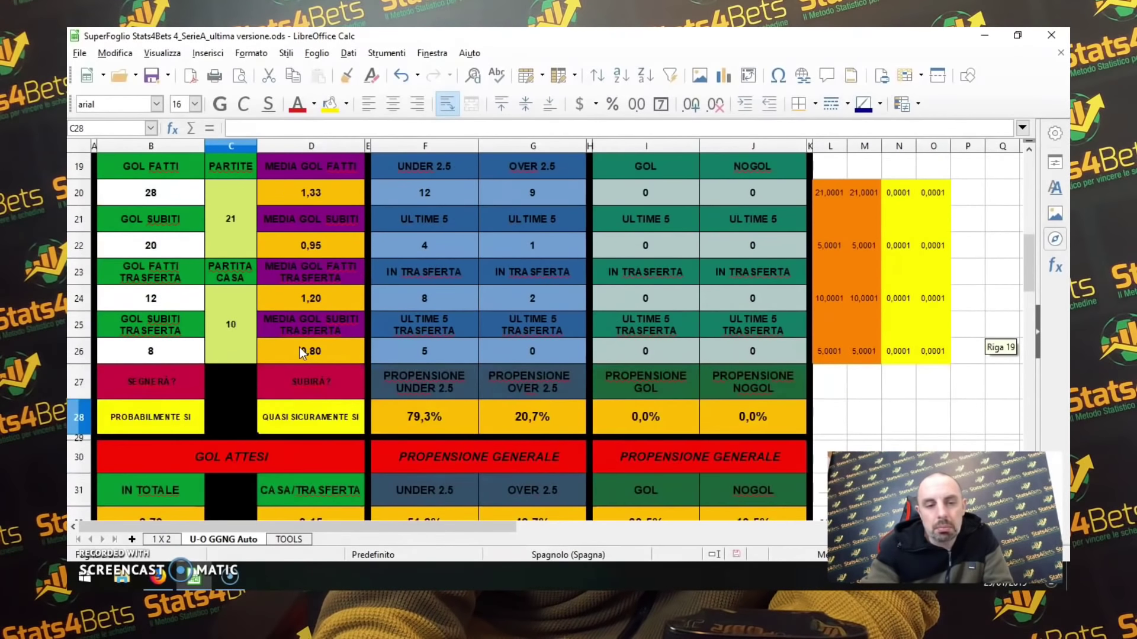
pyautogui.scroll(3, 300, 348)
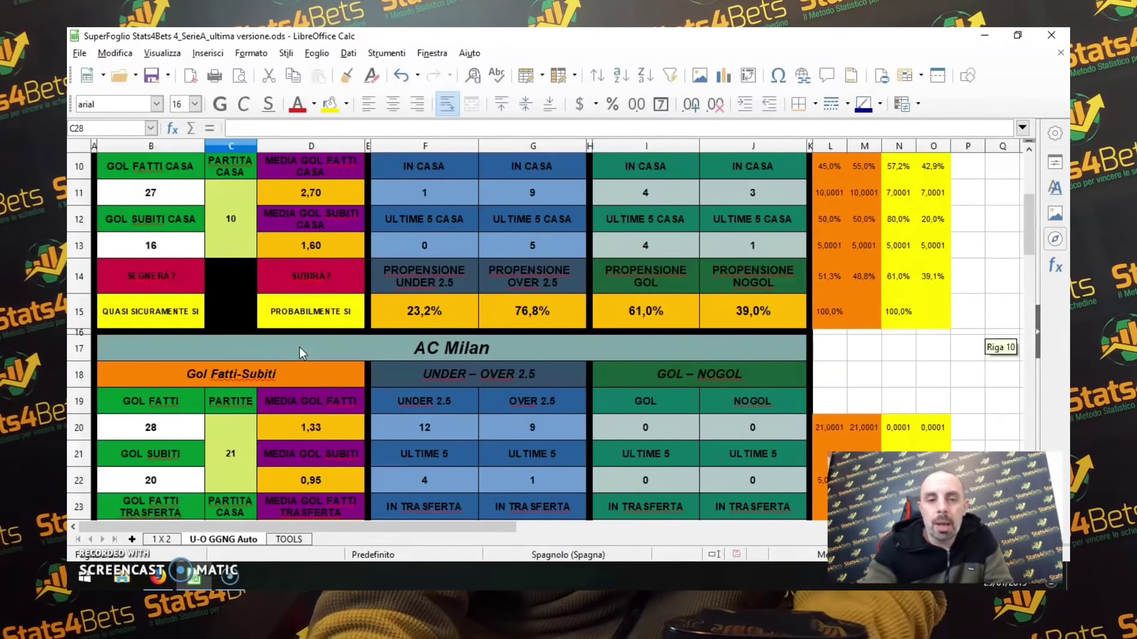
pyautogui.scroll(-4, 300, 347)
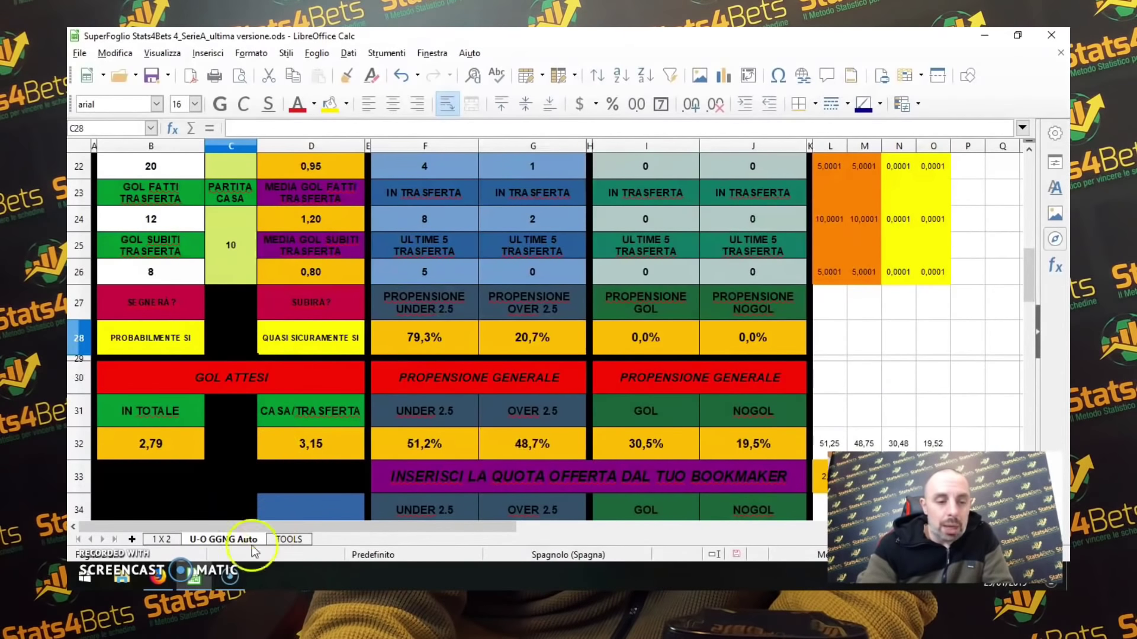
# Switch to Firefox, open the bookmarked Diretta.it site in a new browser tab and go to its Serie A page
pyautogui.click(170, 586)
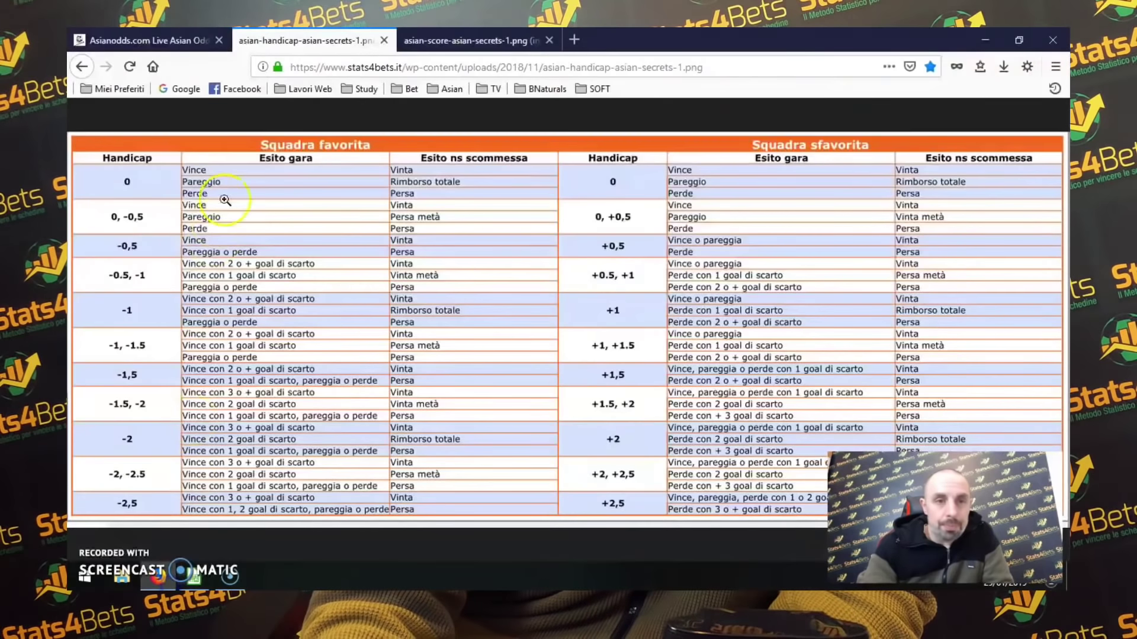
pyautogui.click(575, 40)
pyautogui.click(408, 89)
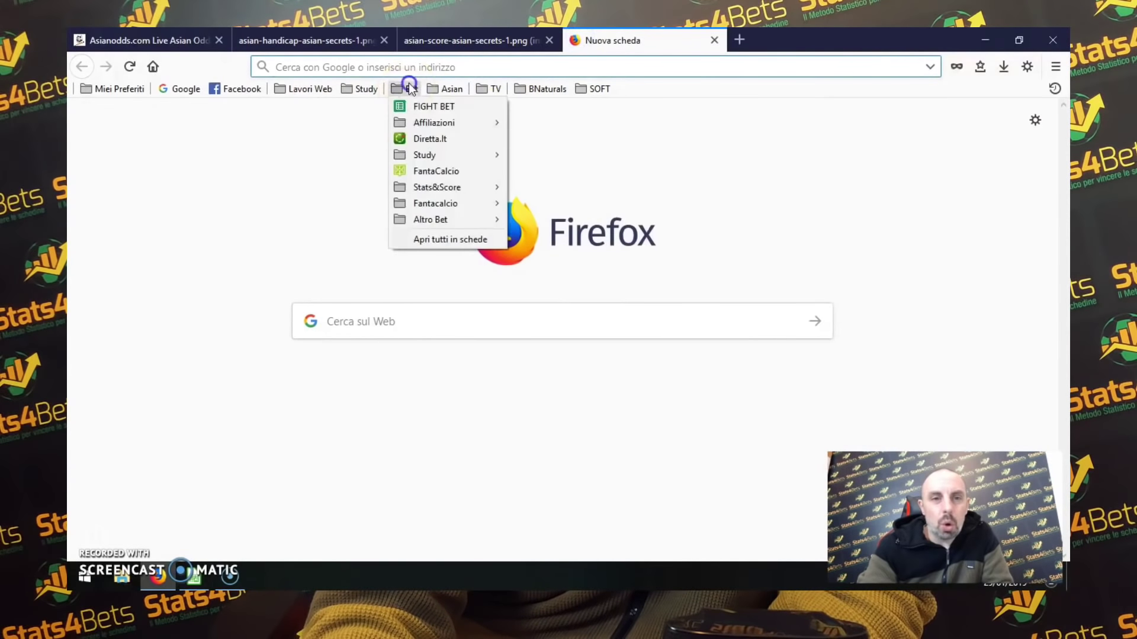
pyautogui.click(437, 138)
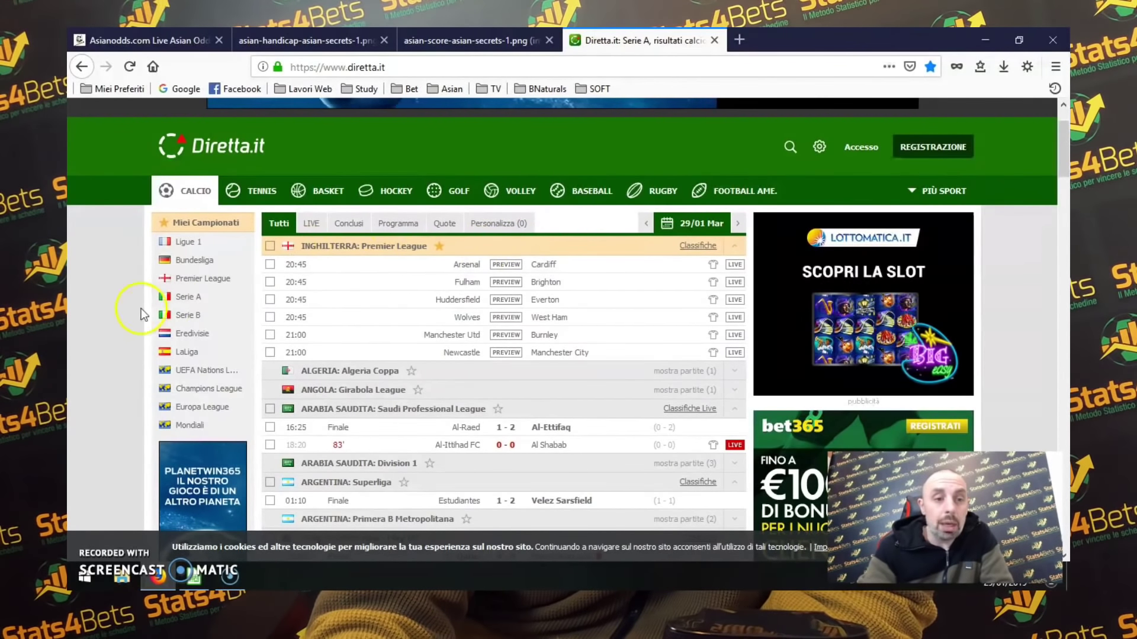
pyautogui.click(199, 297)
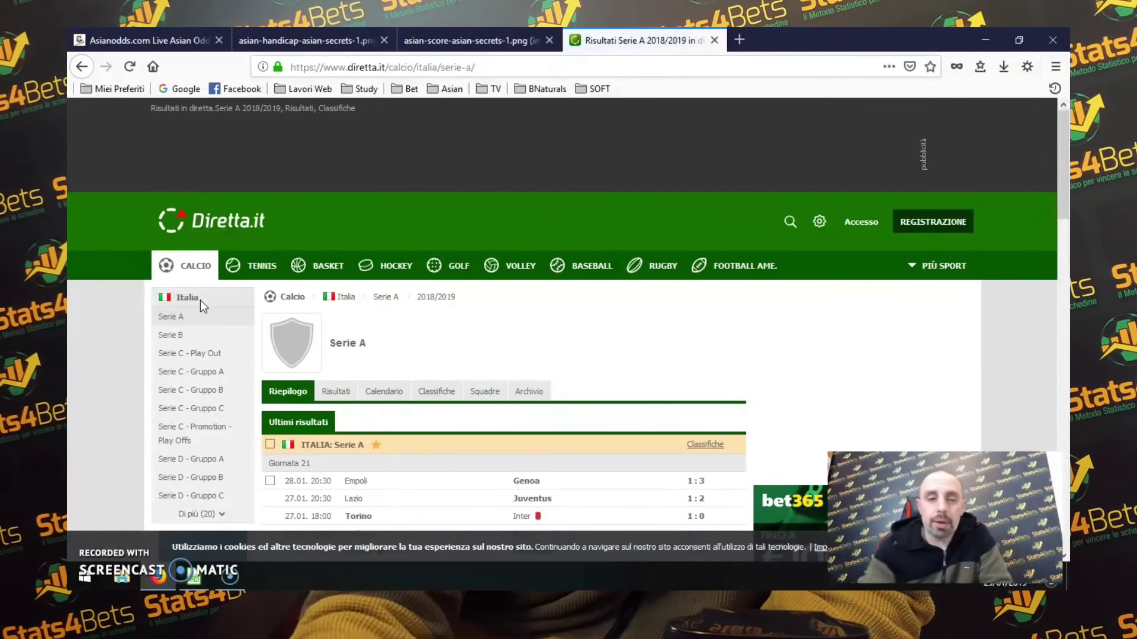
# Open the Roma vs Milan match details from the Giornata 22 fixtures and display the bookmakers' Gol odds comparison
pyautogui.scroll(-2, 330, 278)
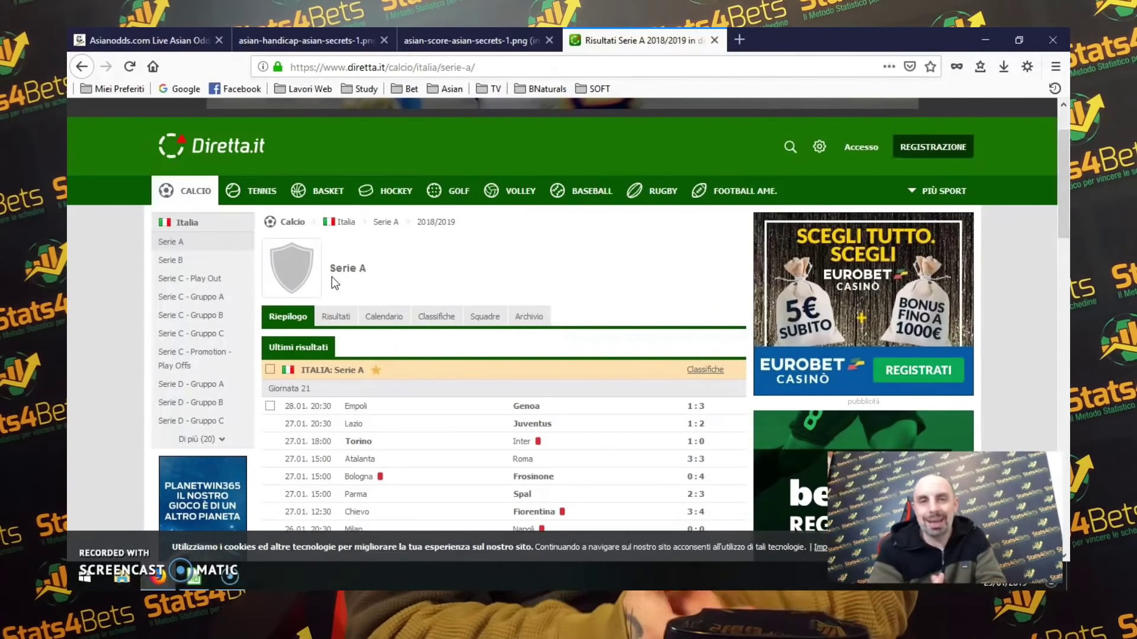
pyautogui.scroll(-3, 349, 326)
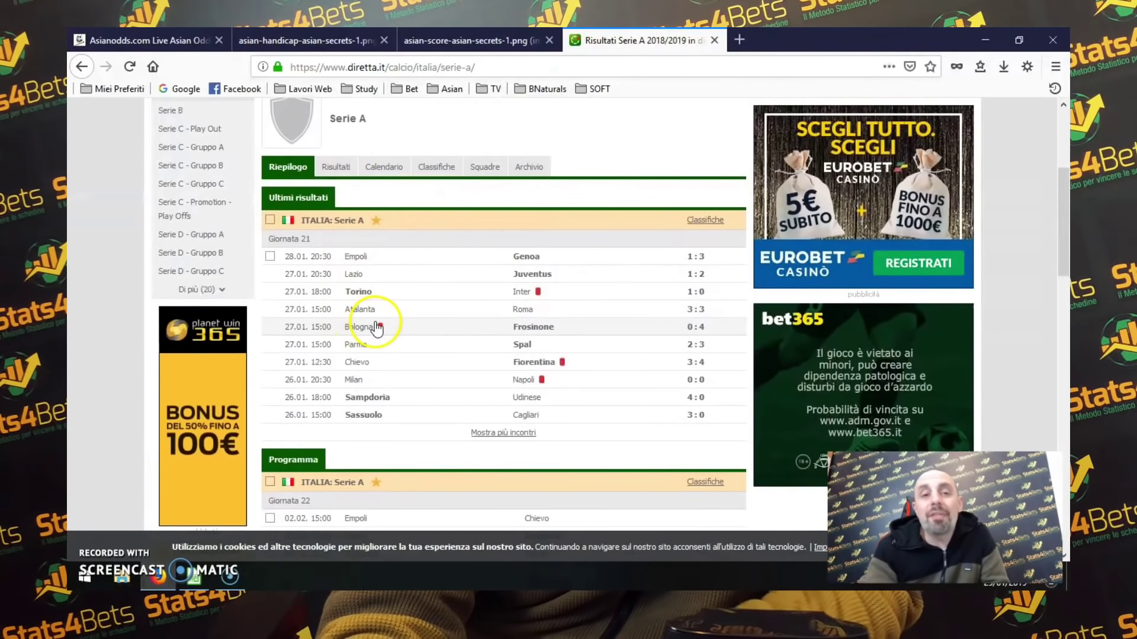
pyautogui.scroll(-3, 378, 324)
pyautogui.scroll(-2, 418, 391)
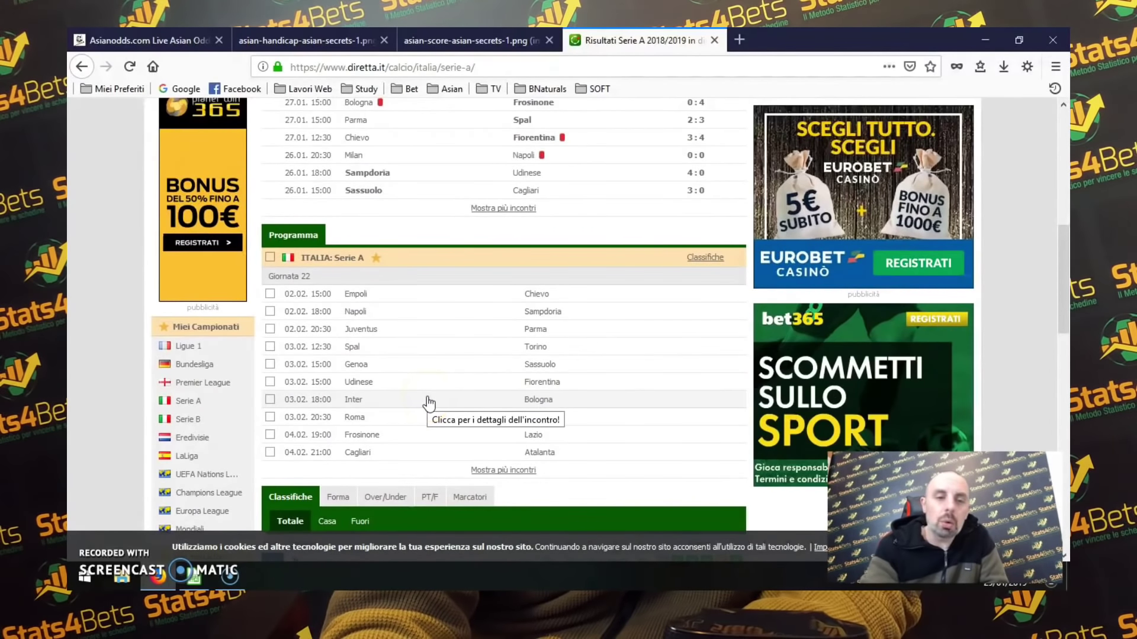
pyautogui.click(433, 418)
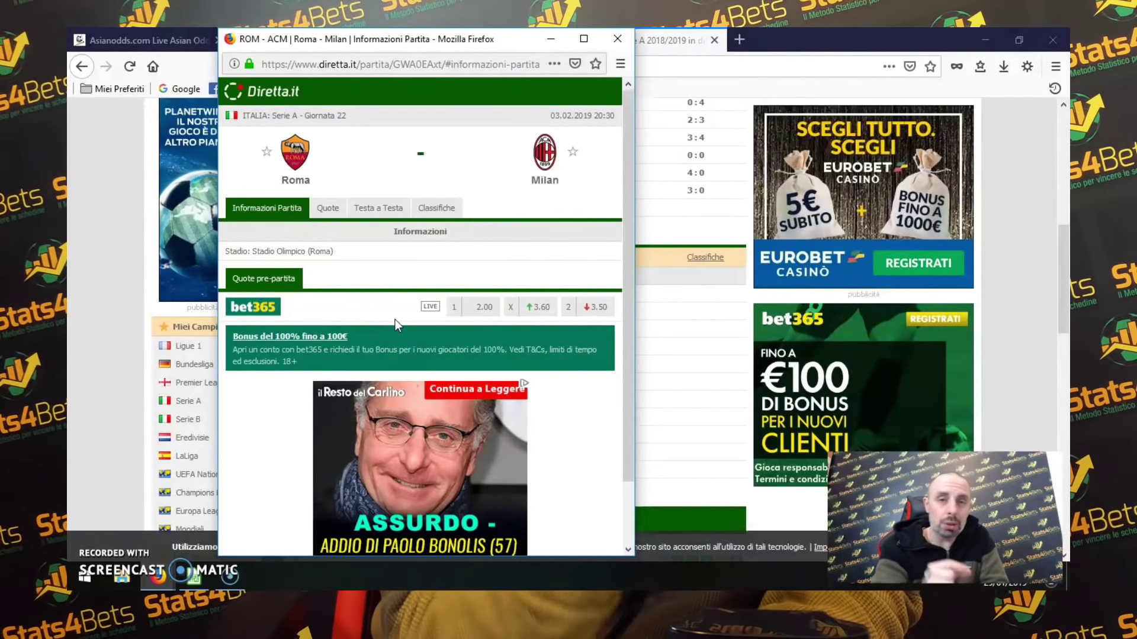
pyautogui.click(326, 211)
pyautogui.click(506, 240)
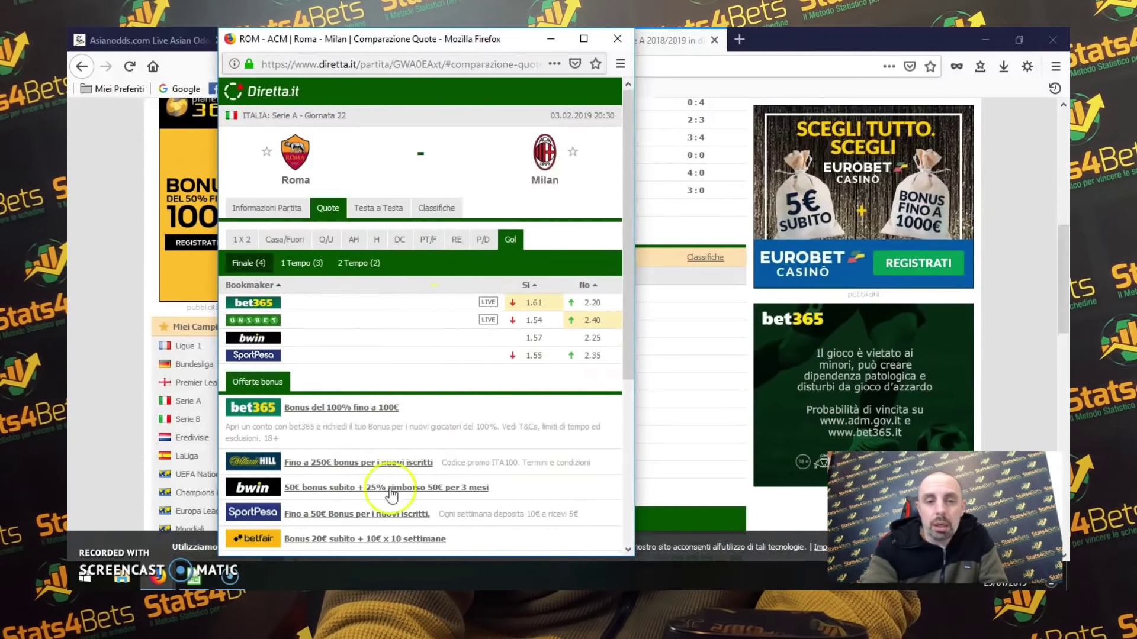
# Switch to the LibreOffice Calc spreadsheet and set the bookmaker odds to 1,61 for GOL and 2,20 for NOGOL
pyautogui.click(198, 580)
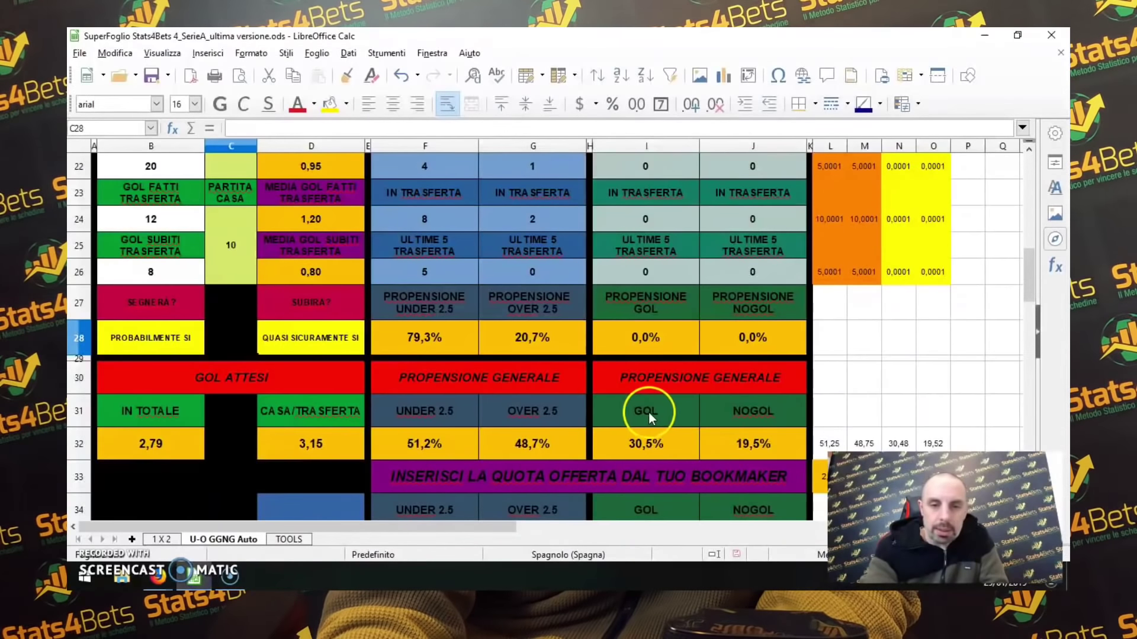
pyautogui.scroll(-3, 651, 412)
pyautogui.click(647, 303)
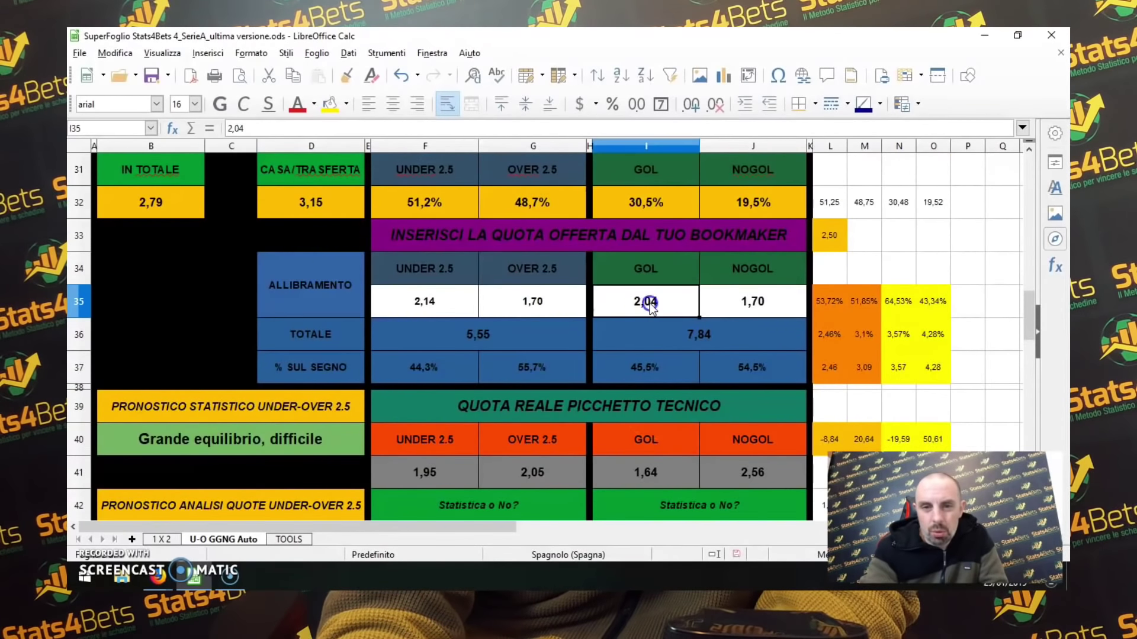
pyautogui.write('1')
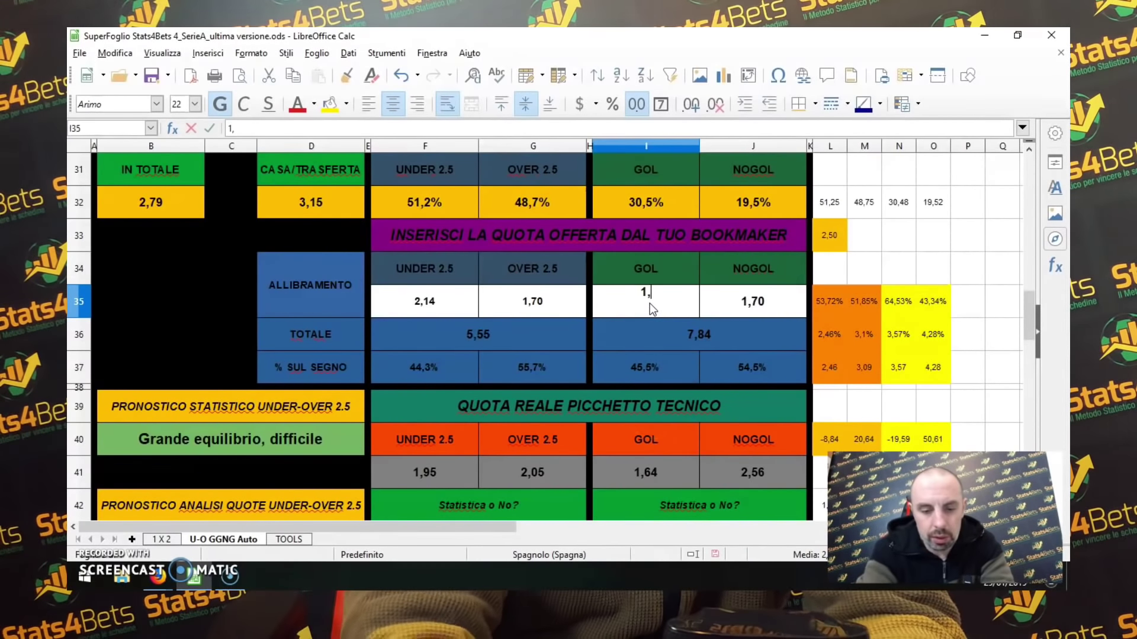
pyautogui.write(',61')
pyautogui.press('Tab')
pyautogui.write('2,20')
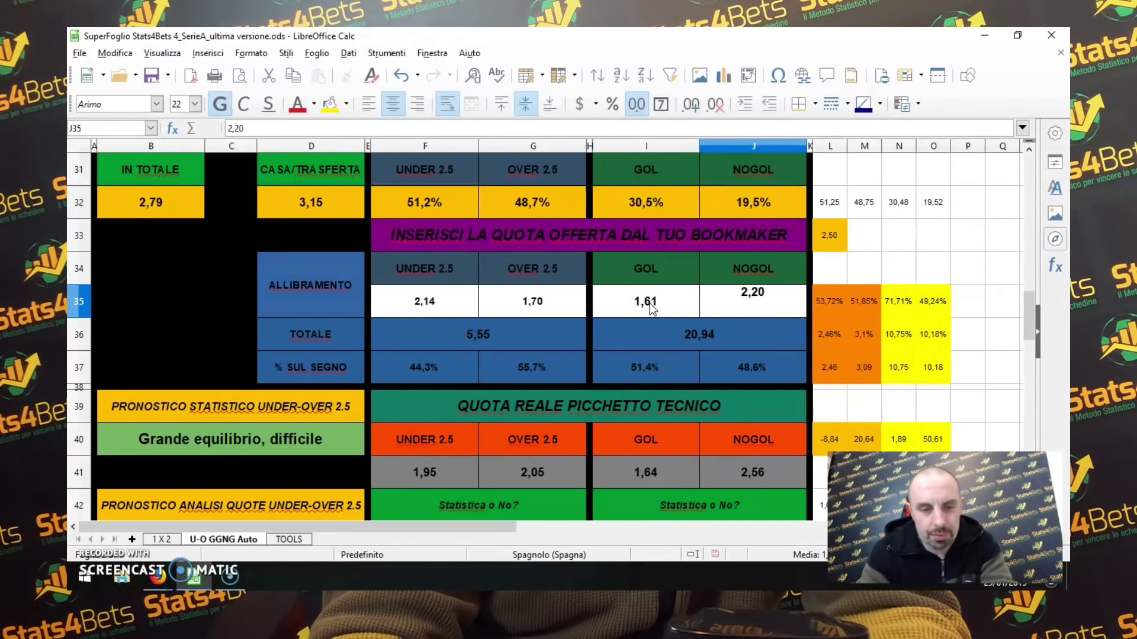
pyautogui.press('Tab')
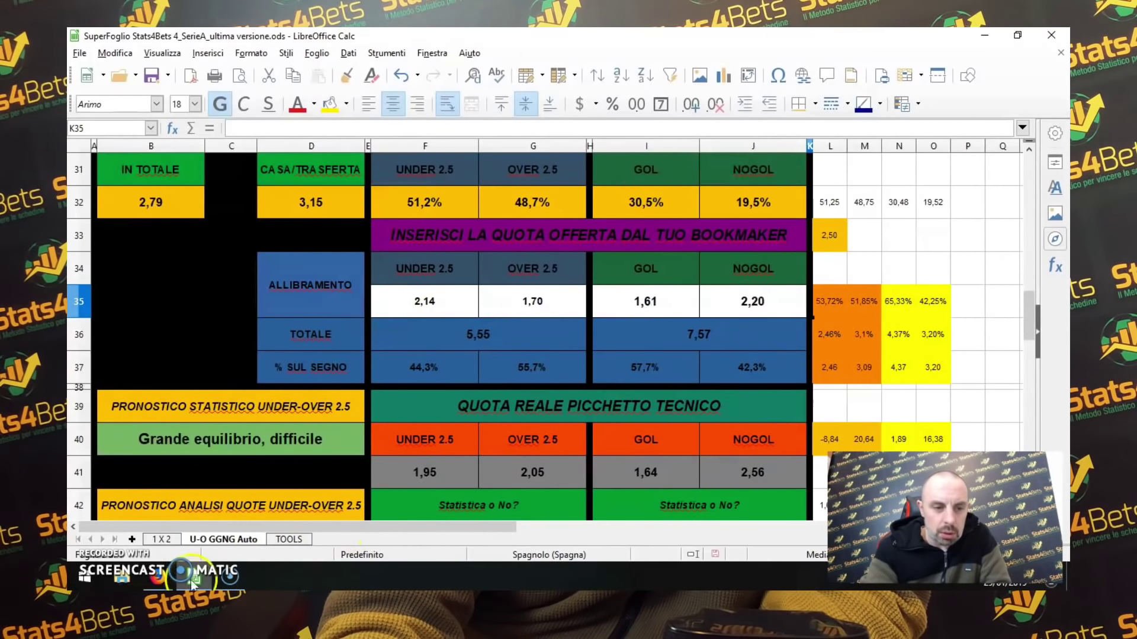
# Switch to the Roma vs Milan match window in Firefox and check bet365's full-time Over/Under odds for the 2.5 total
pyautogui.click(254, 570)
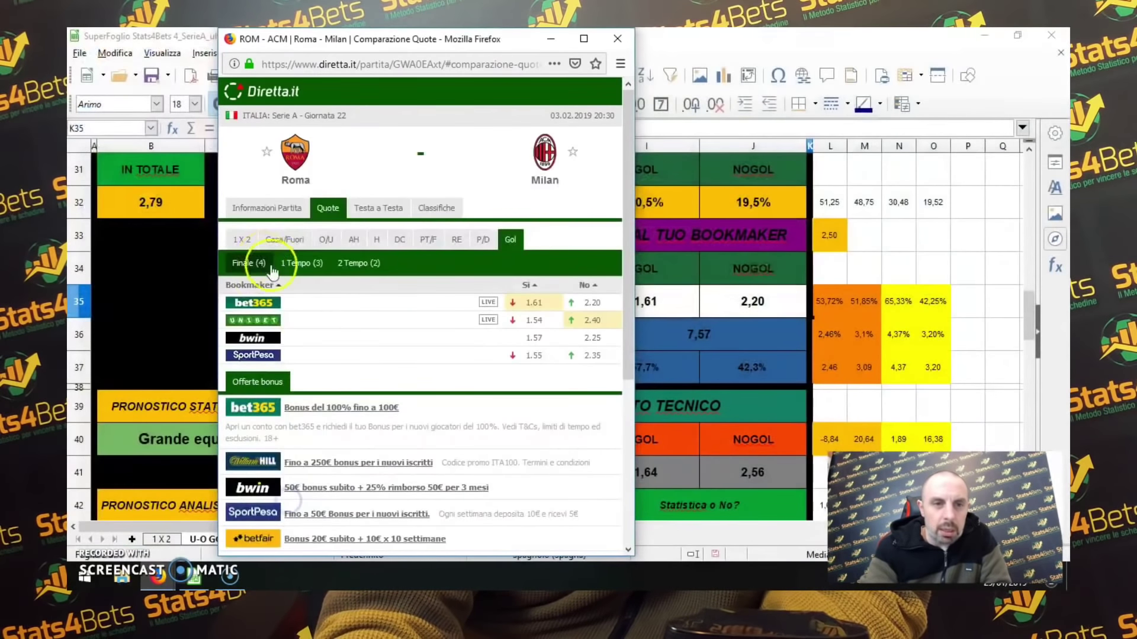
pyautogui.click(326, 240)
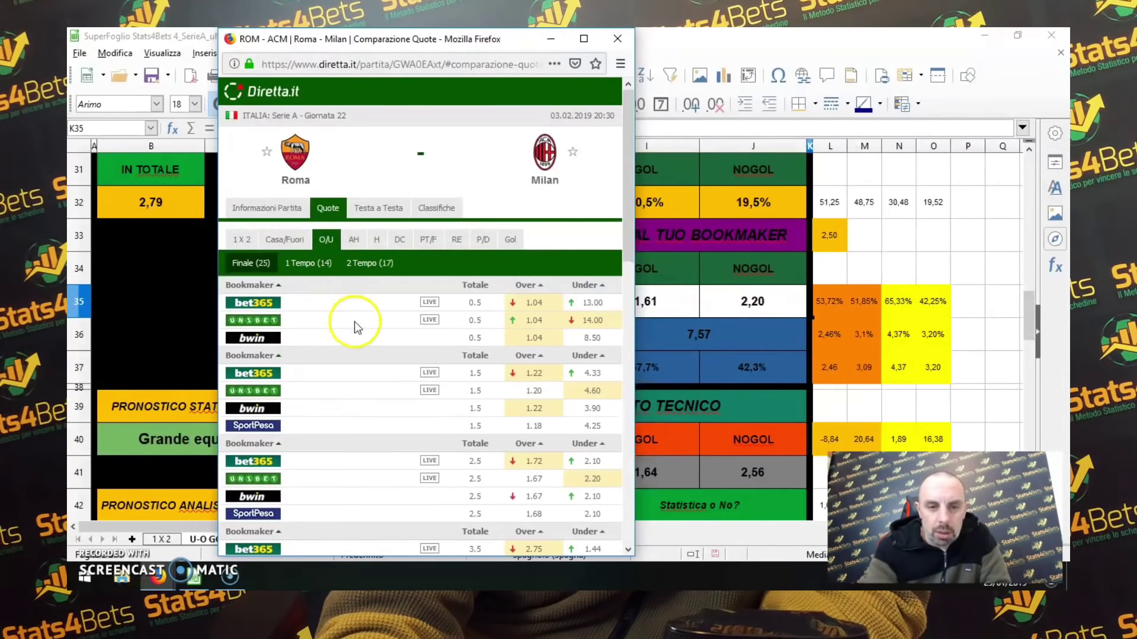
pyautogui.scroll(-3, 355, 325)
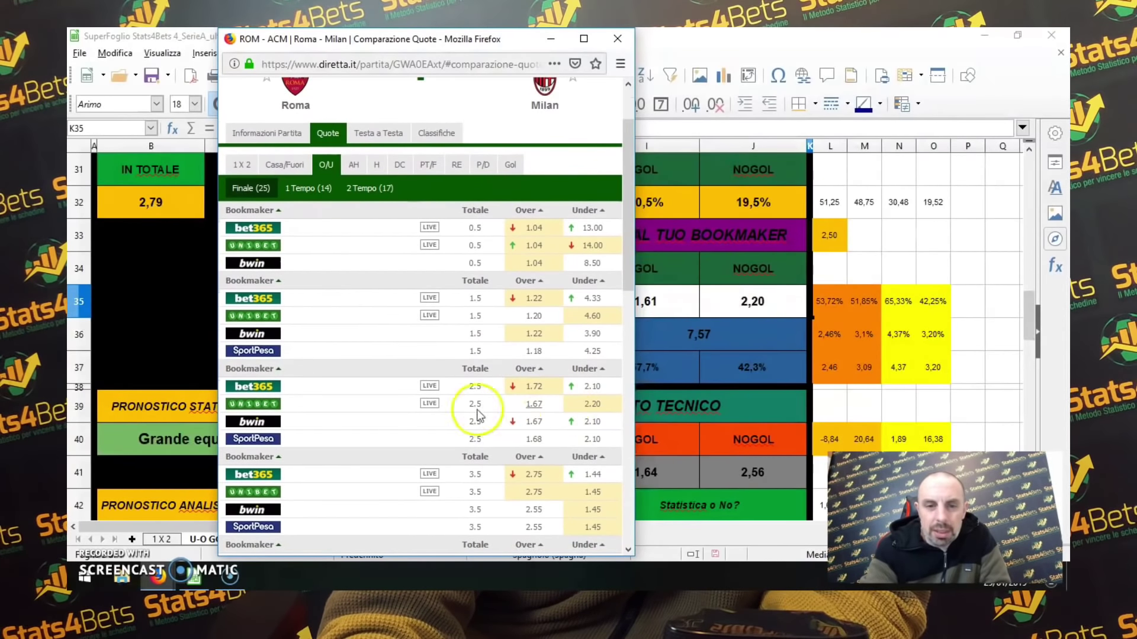
pyautogui.click(187, 311)
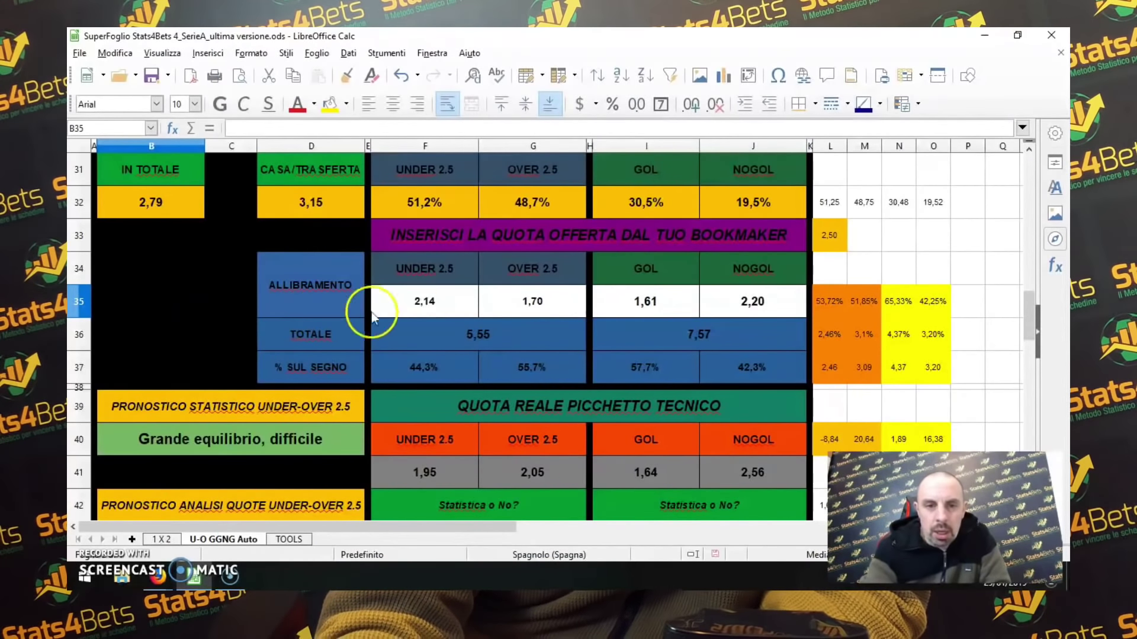
pyautogui.click(391, 302)
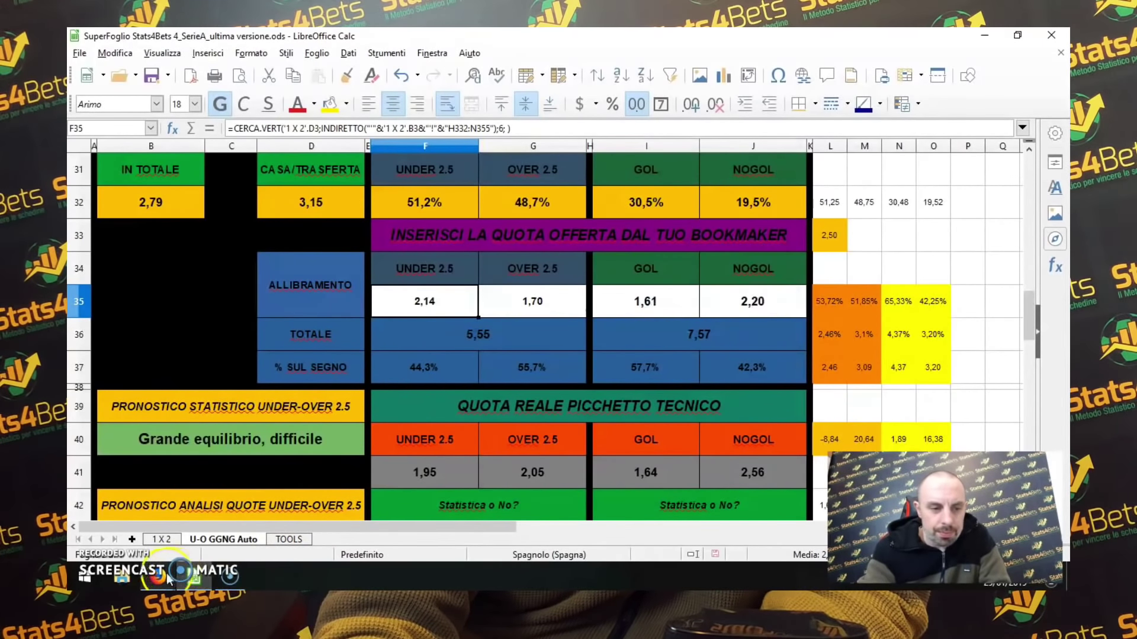
pyautogui.moveTo(173, 580)
pyautogui.click(267, 509)
pyautogui.moveTo(542, 394)
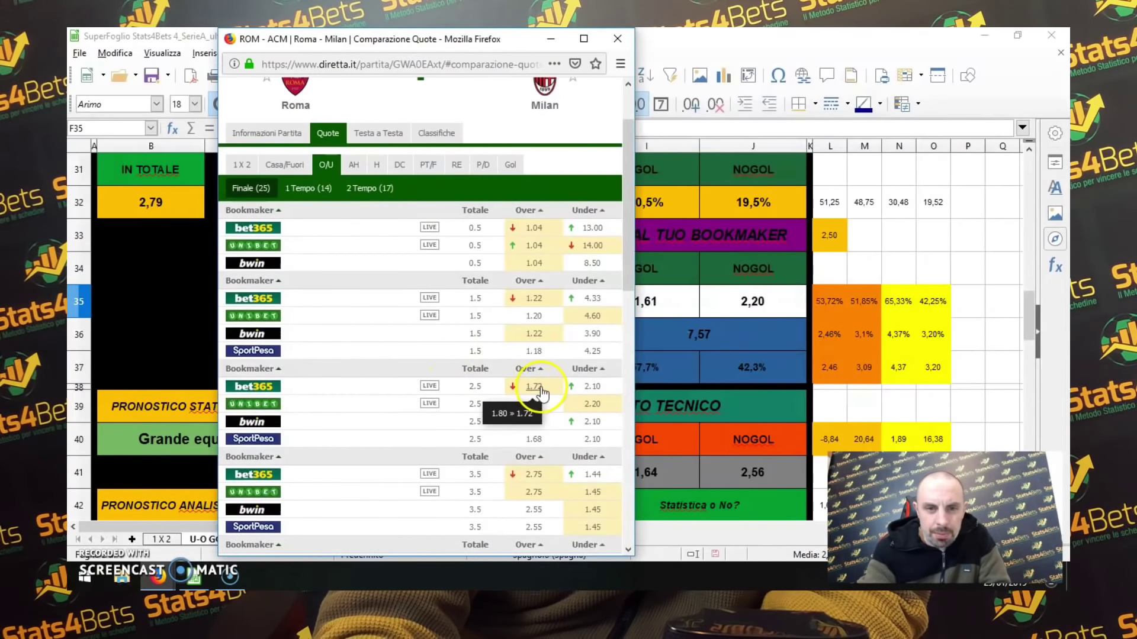
# Switch to the LibreOffice Calc spreadsheet and set the bookmaker odds to 1,72 for OVER 2.5 and 2,10 for UNDER 2.5
pyautogui.click(149, 289)
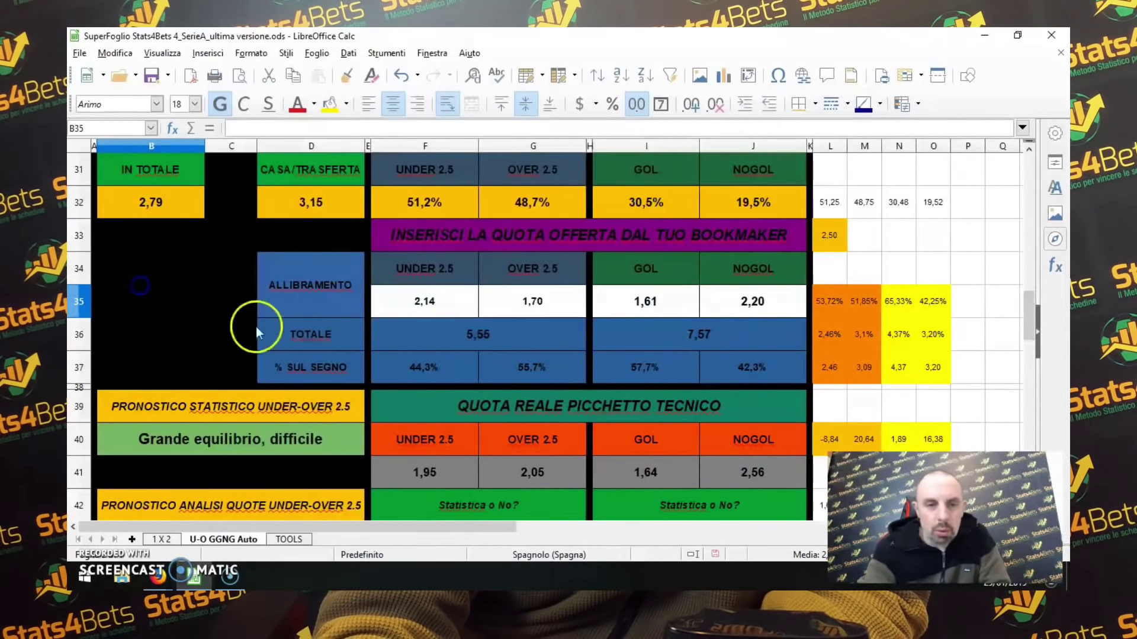
pyautogui.click(494, 301)
pyautogui.write('1')
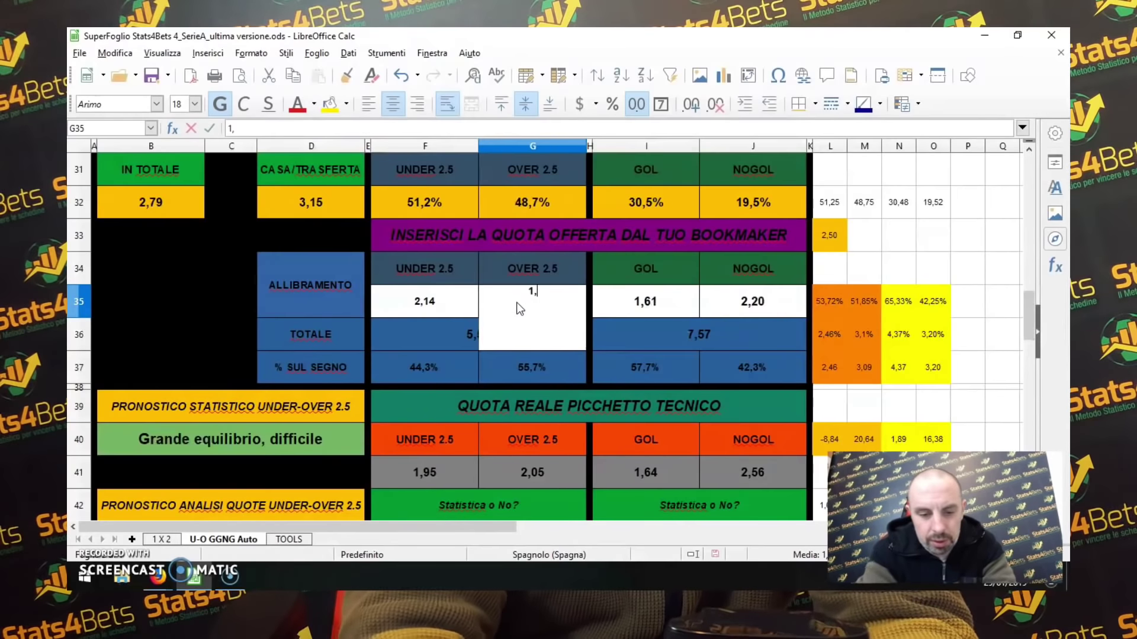
pyautogui.write(',72')
pyautogui.click(407, 311)
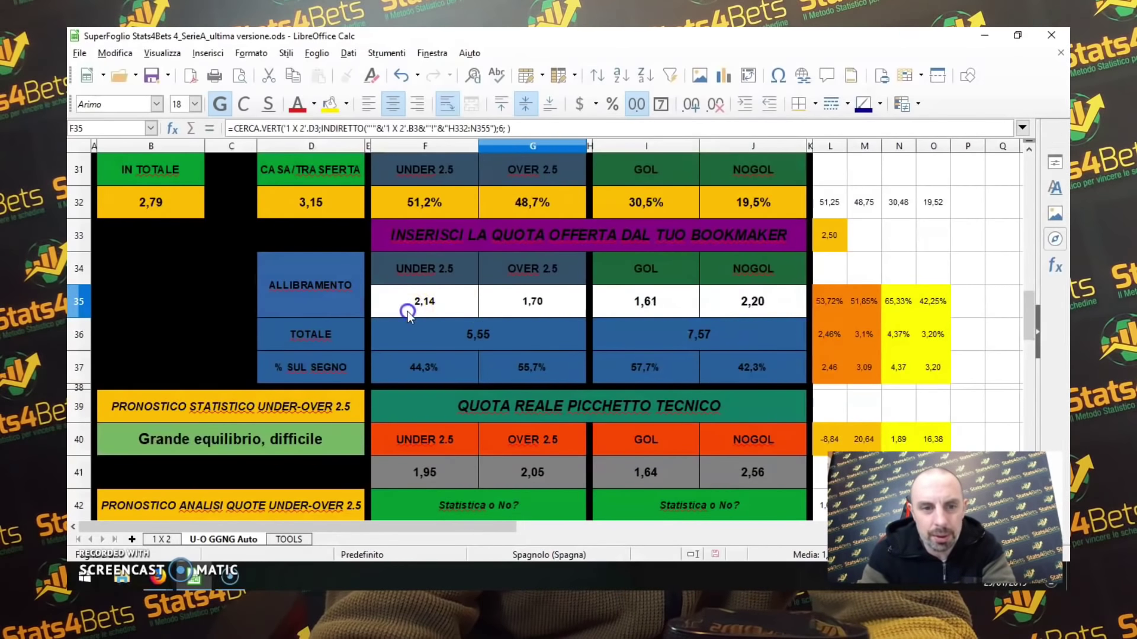
pyautogui.write('2,1')
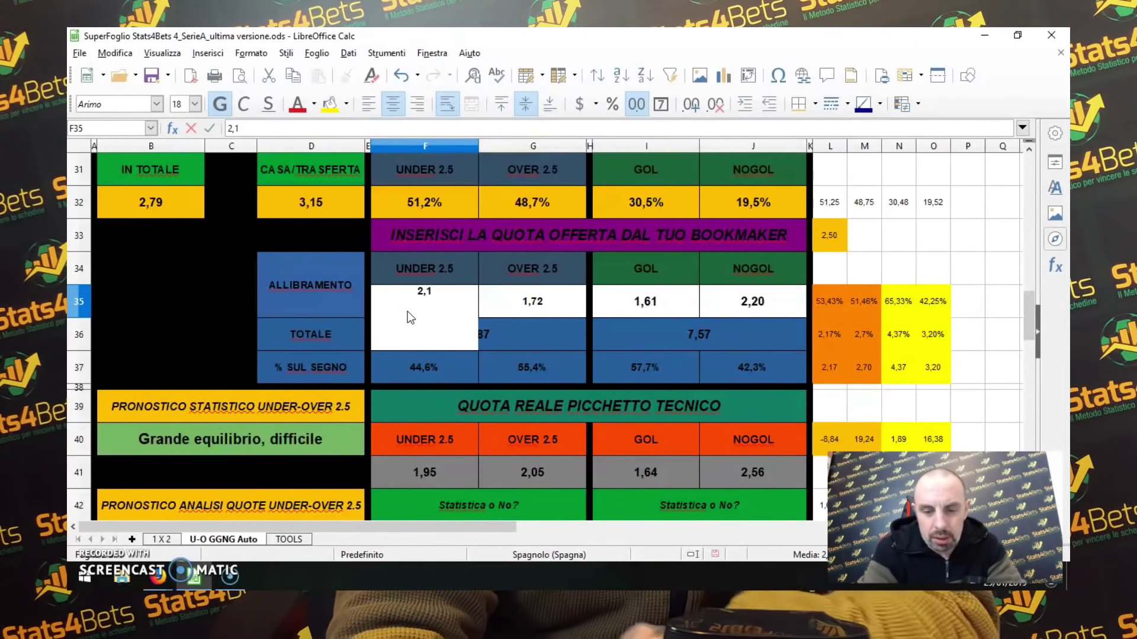
pyautogui.write('0')
pyautogui.press('Return')
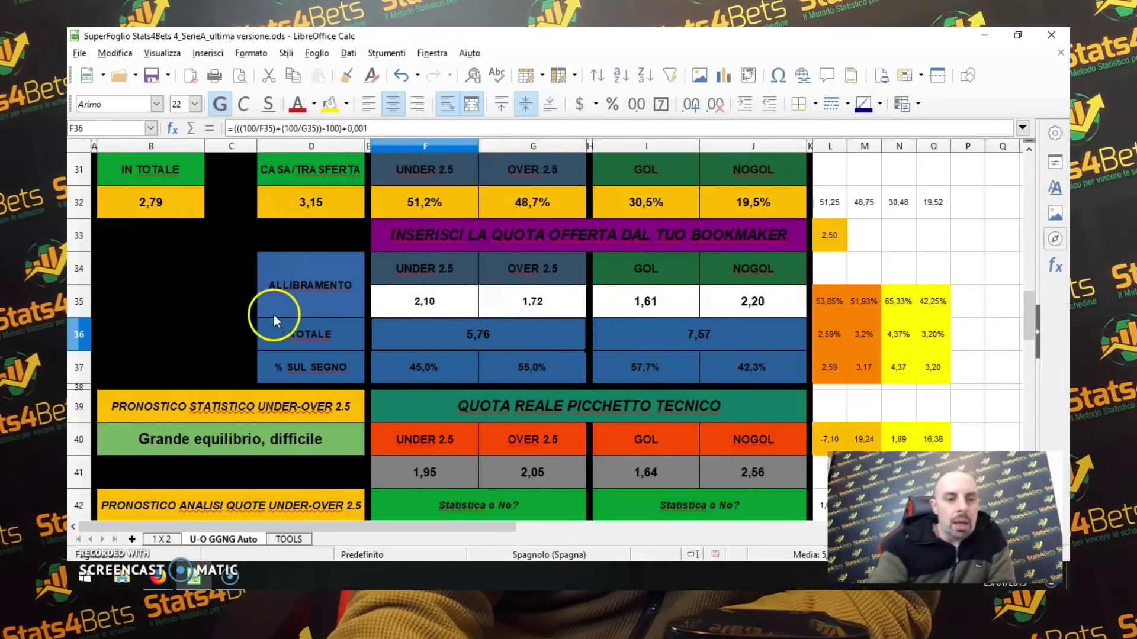
# Review the under/over and gol/nogol forecasts against the real odds and their statistical differences
pyautogui.scroll(-1, 151, 317)
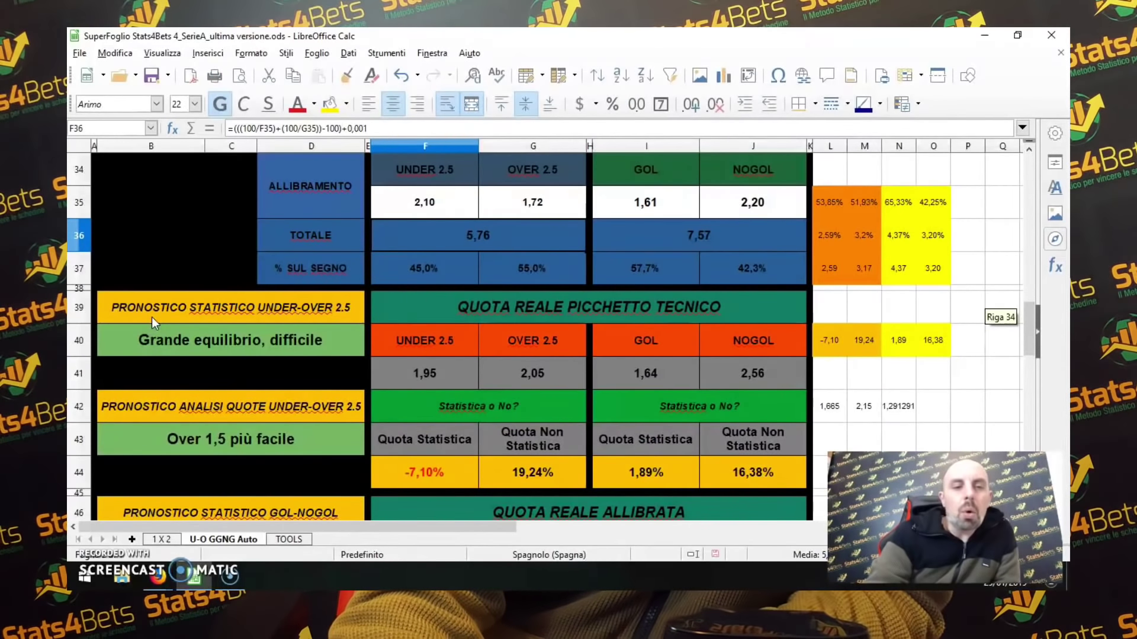
pyautogui.scroll(-1, 158, 316)
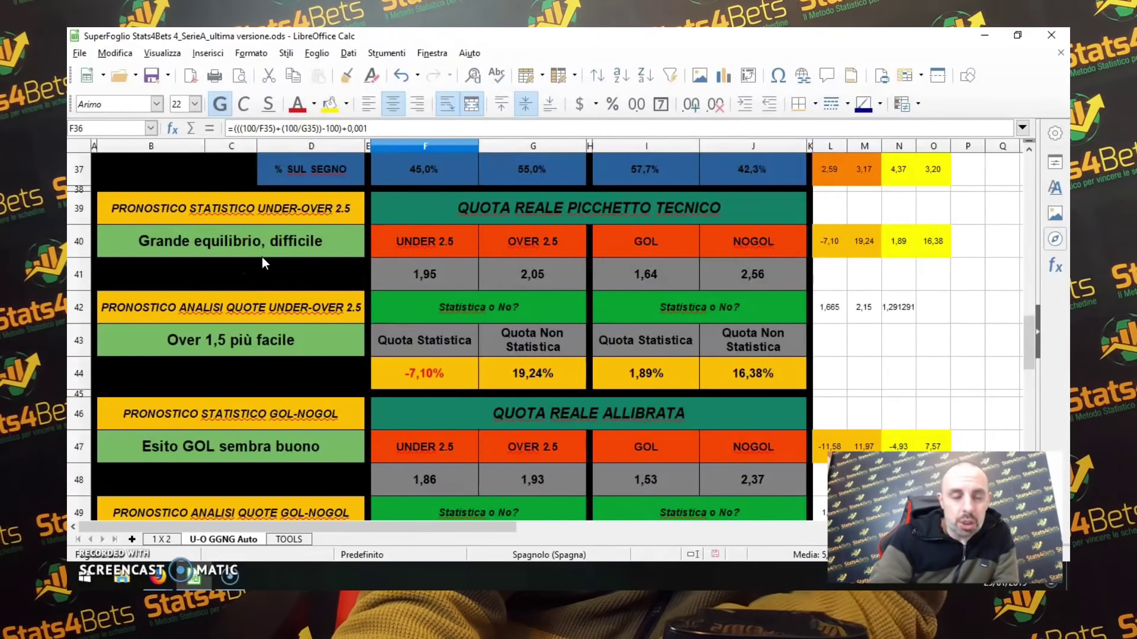
pyautogui.scroll(-1, 262, 267)
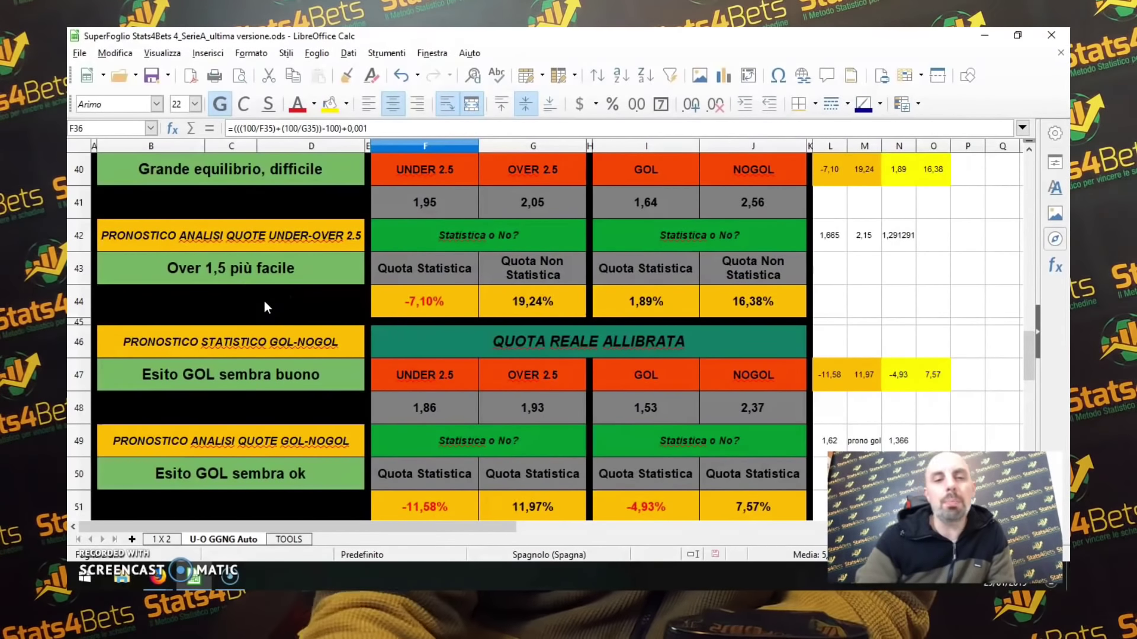
pyautogui.scroll(2, 264, 301)
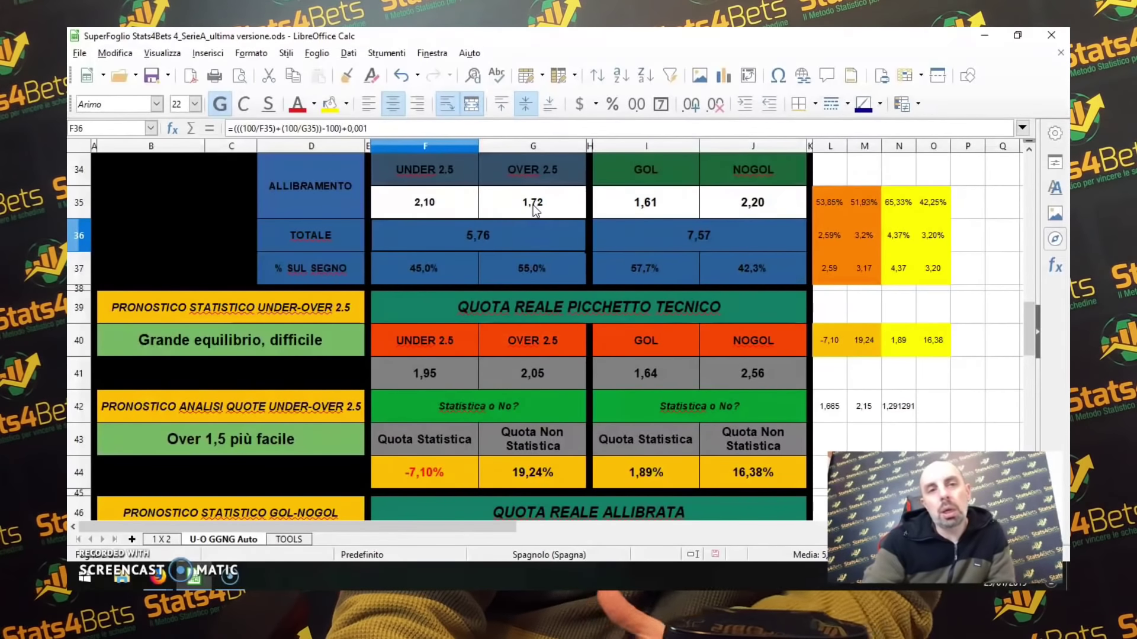
# Switch to the main Firefox window and examine the AS Roma vs AC Milan total line and over/under odds on the Asianodds Serie A page
pyautogui.click(159, 576)
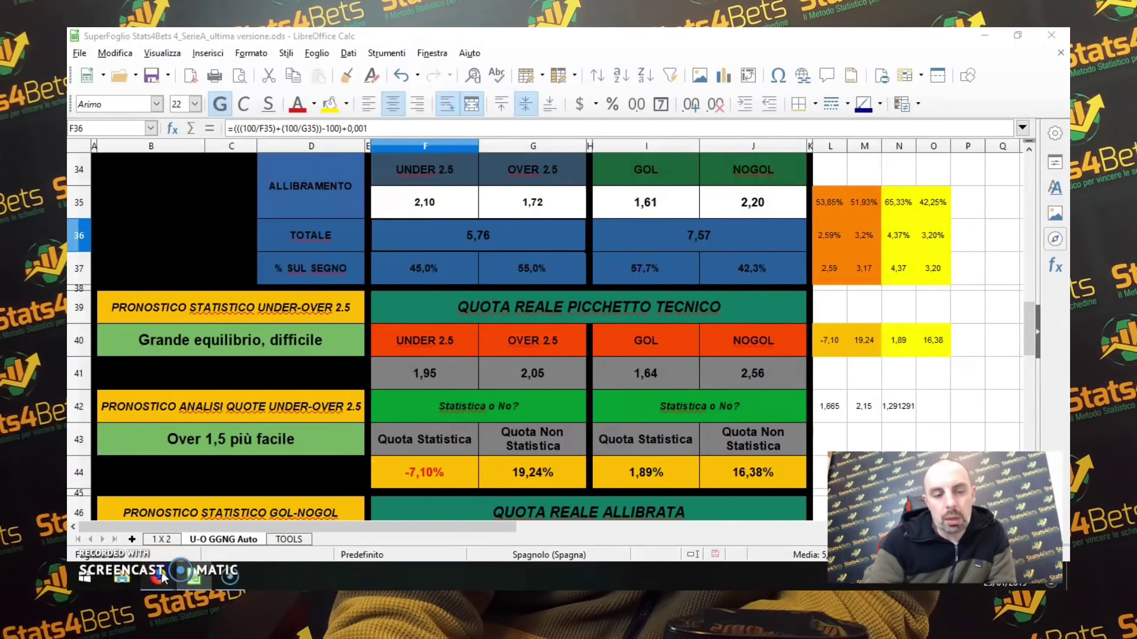
pyautogui.click(291, 551)
pyautogui.moveTo(310, 258); pyautogui.dragTo(330, 259)
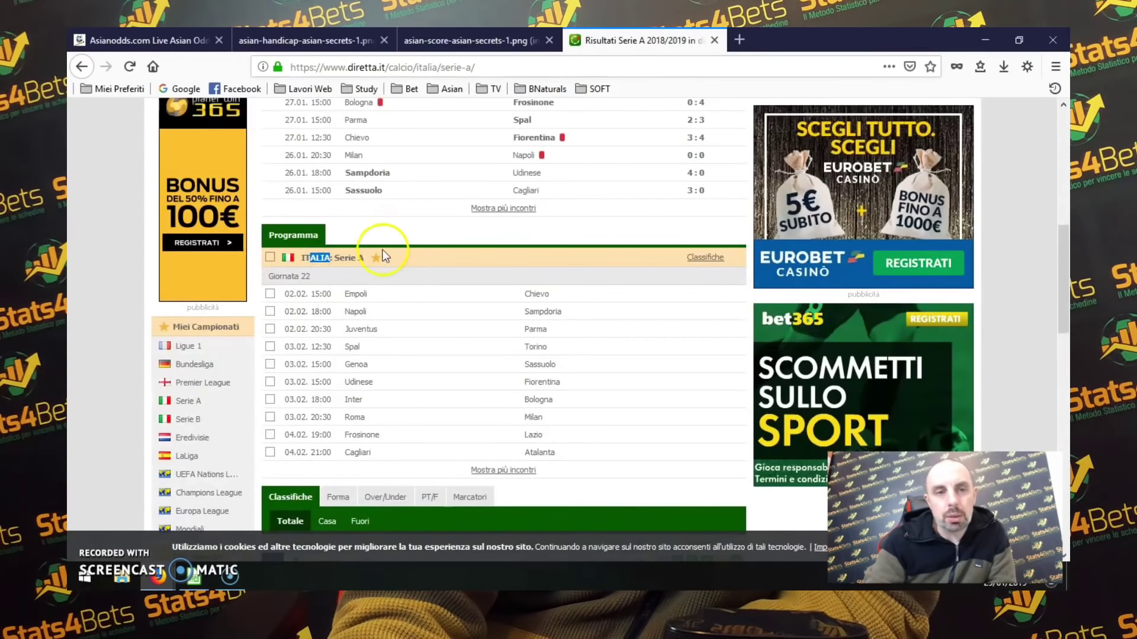
pyautogui.click(130, 40)
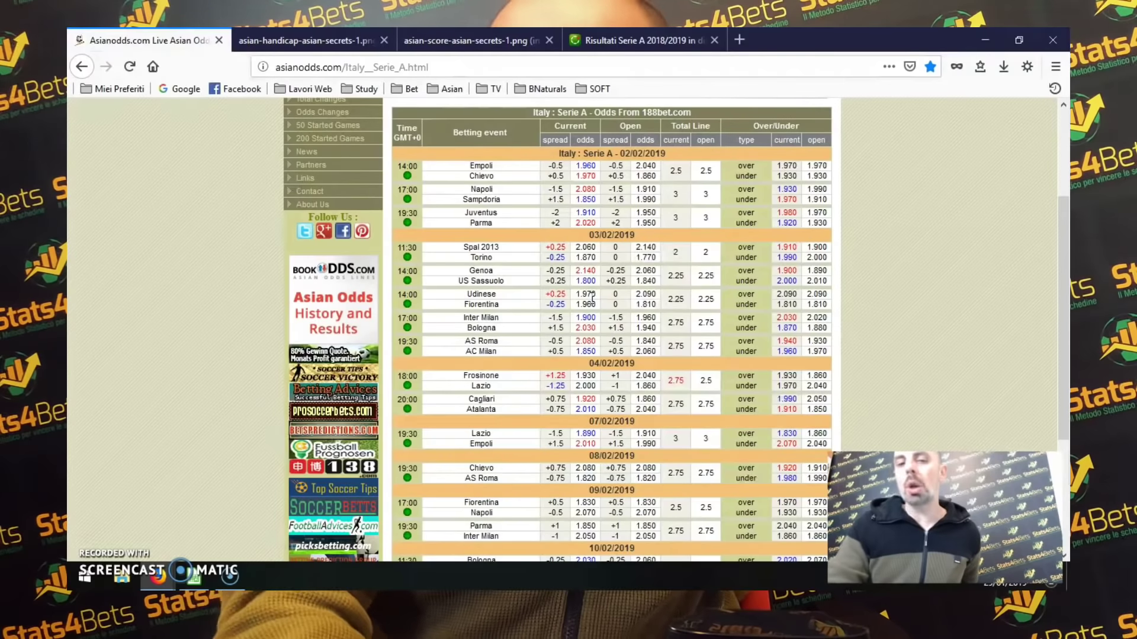
pyautogui.click(378, 277)
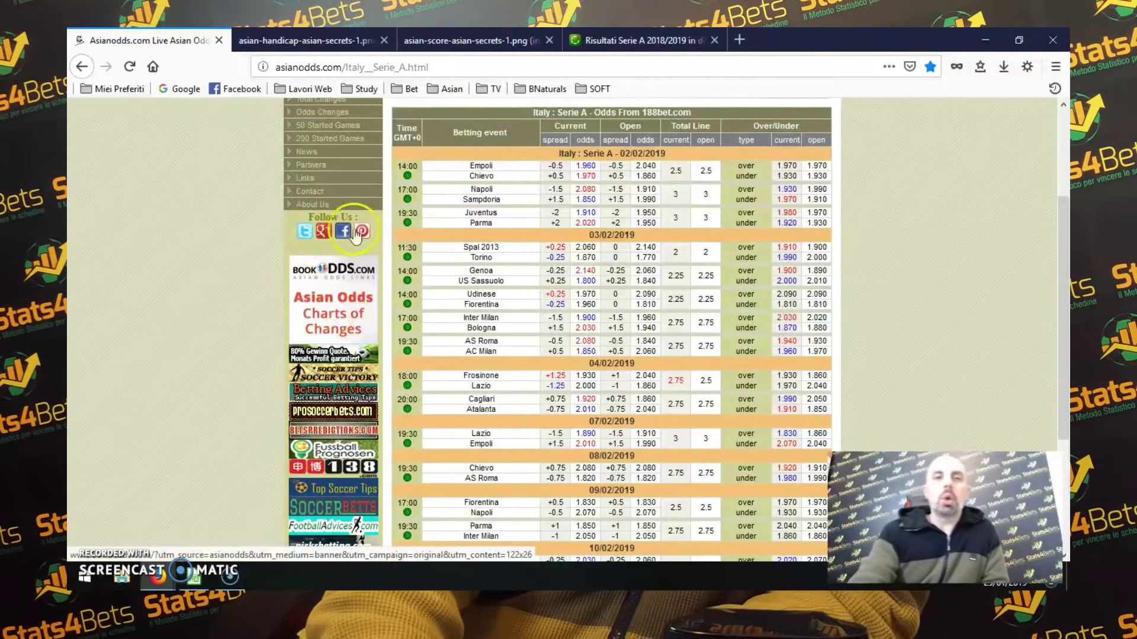
# Switch back to the LibreOffice Calc spreadsheet and compare the expected goals and general under/over tendencies with the bookmaker odds
pyautogui.click(285, 587)
pyautogui.moveTo(193, 576)
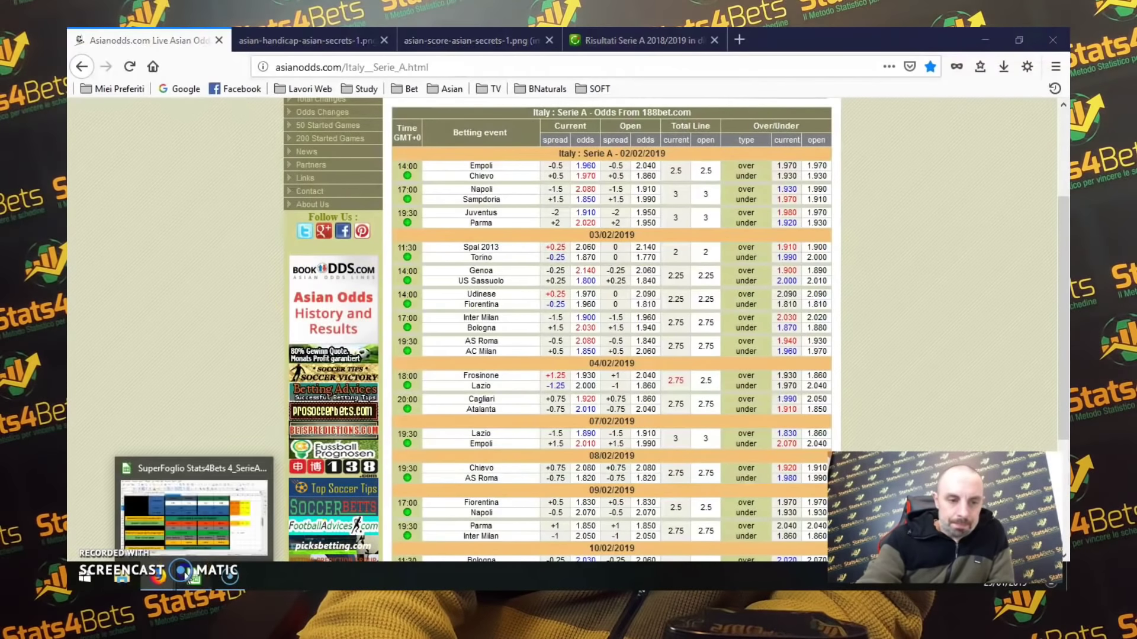
pyautogui.click(262, 524)
pyautogui.scroll(-1, 413, 401)
pyautogui.scroll(4, 414, 401)
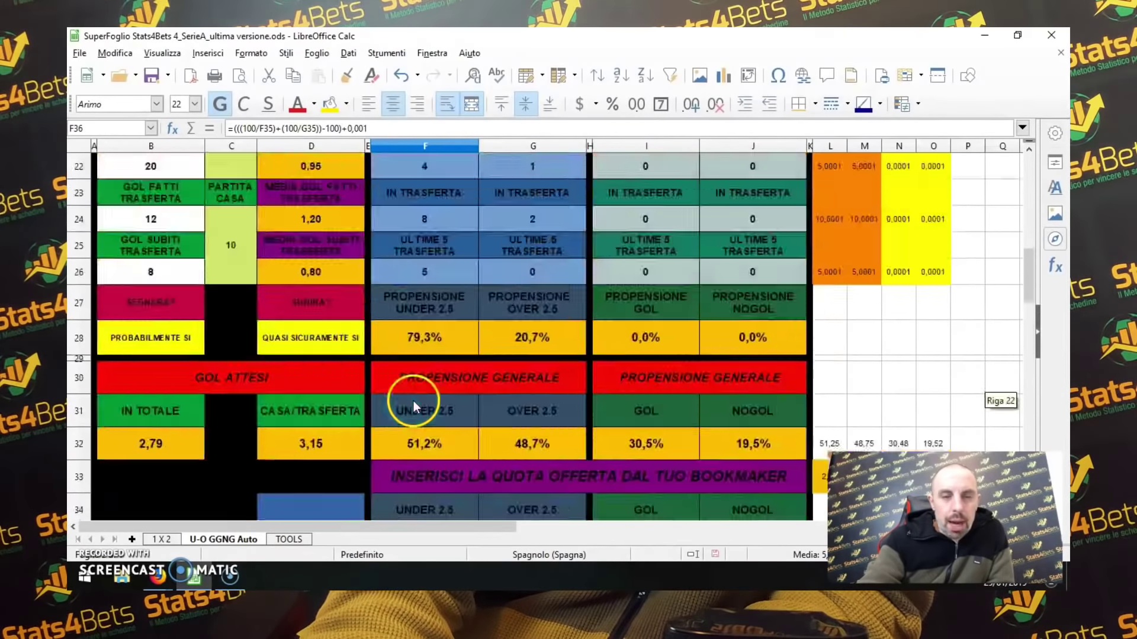
pyautogui.scroll(-1, 320, 466)
pyautogui.scroll(-3, 328, 463)
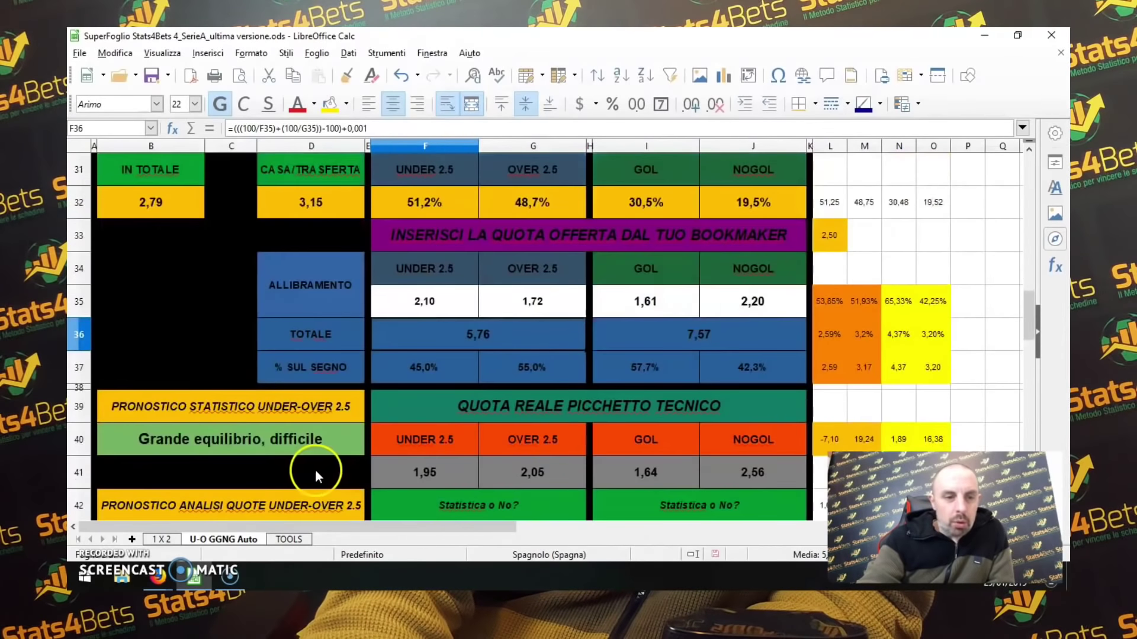
# Open the 1 X 2 sheet and review its match result forecasts, real odds and bookmaker odds
pyautogui.click(164, 539)
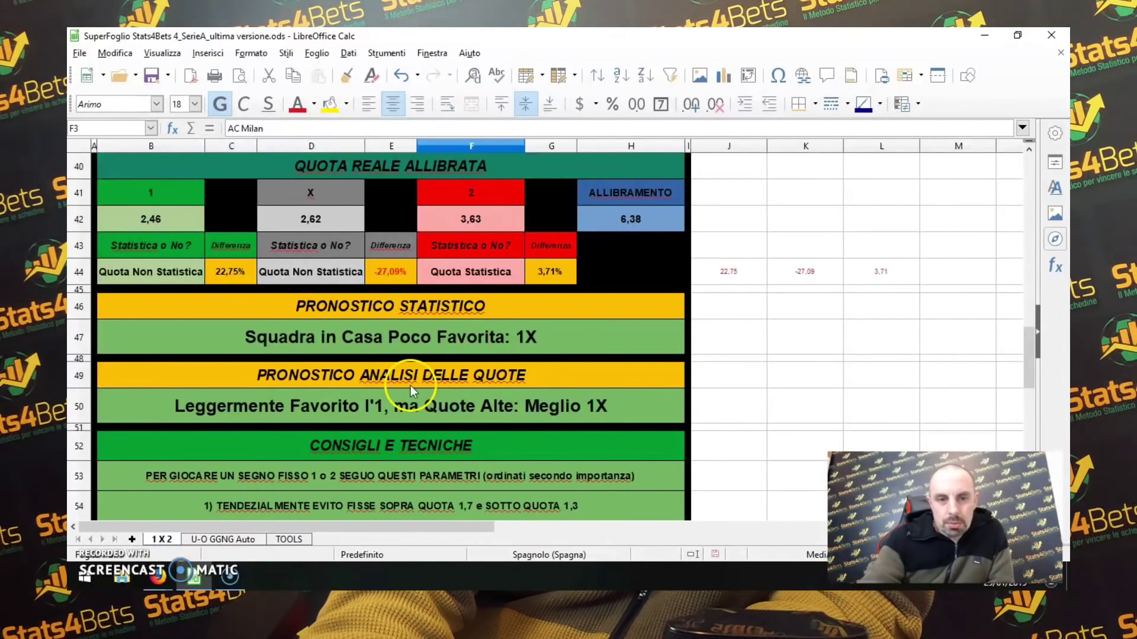
pyautogui.scroll(5, 429, 405)
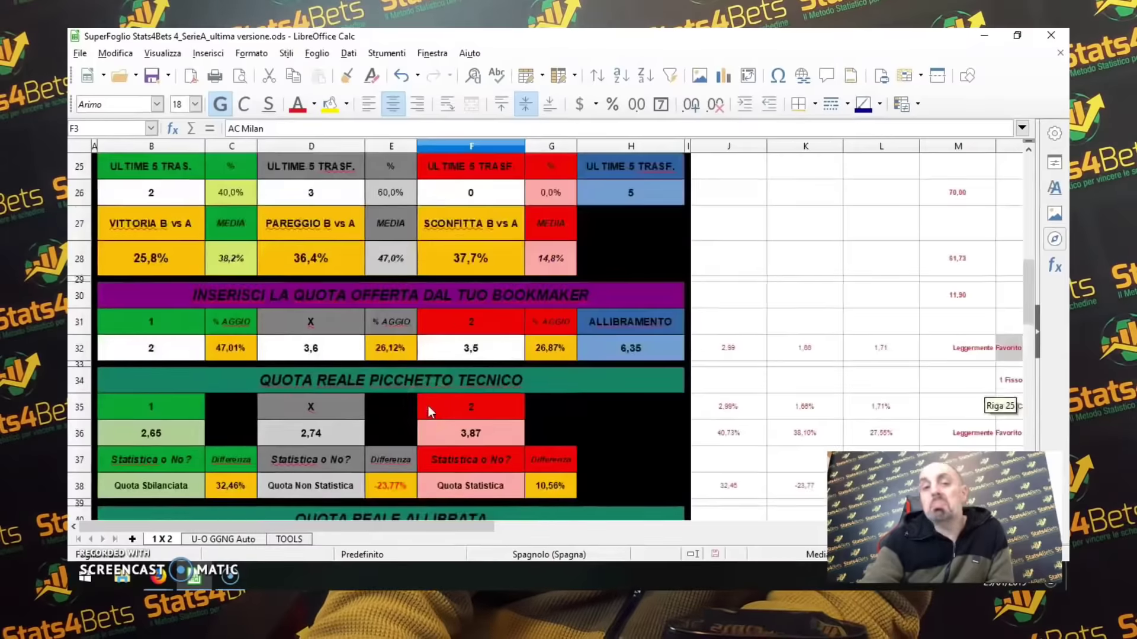